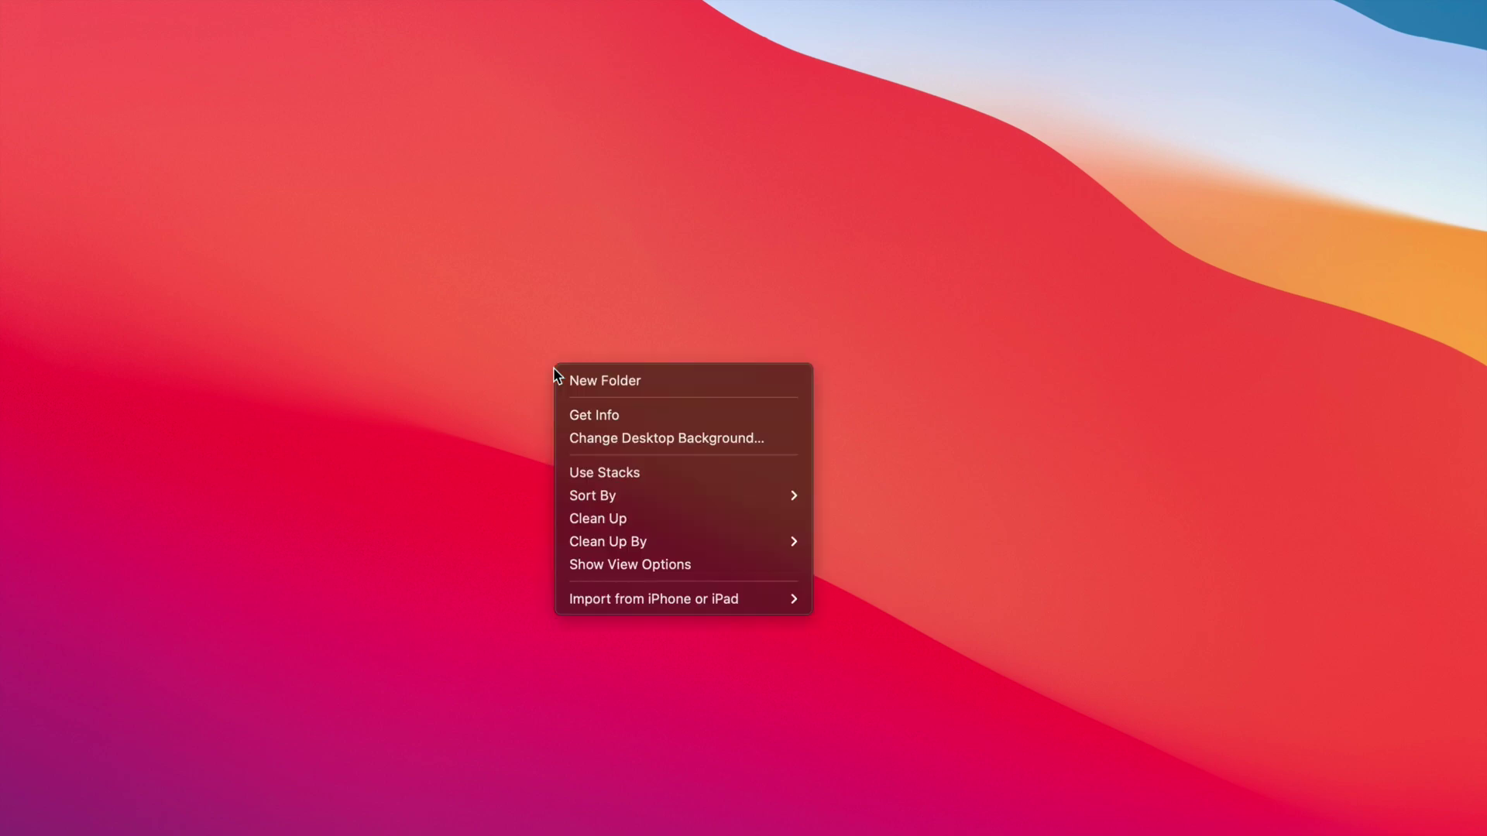
# Create a new desktop folder, keep the name 'untitled folder 2', and open it.
pyautogui.click(601, 380)
pyautogui.click(607, 374)
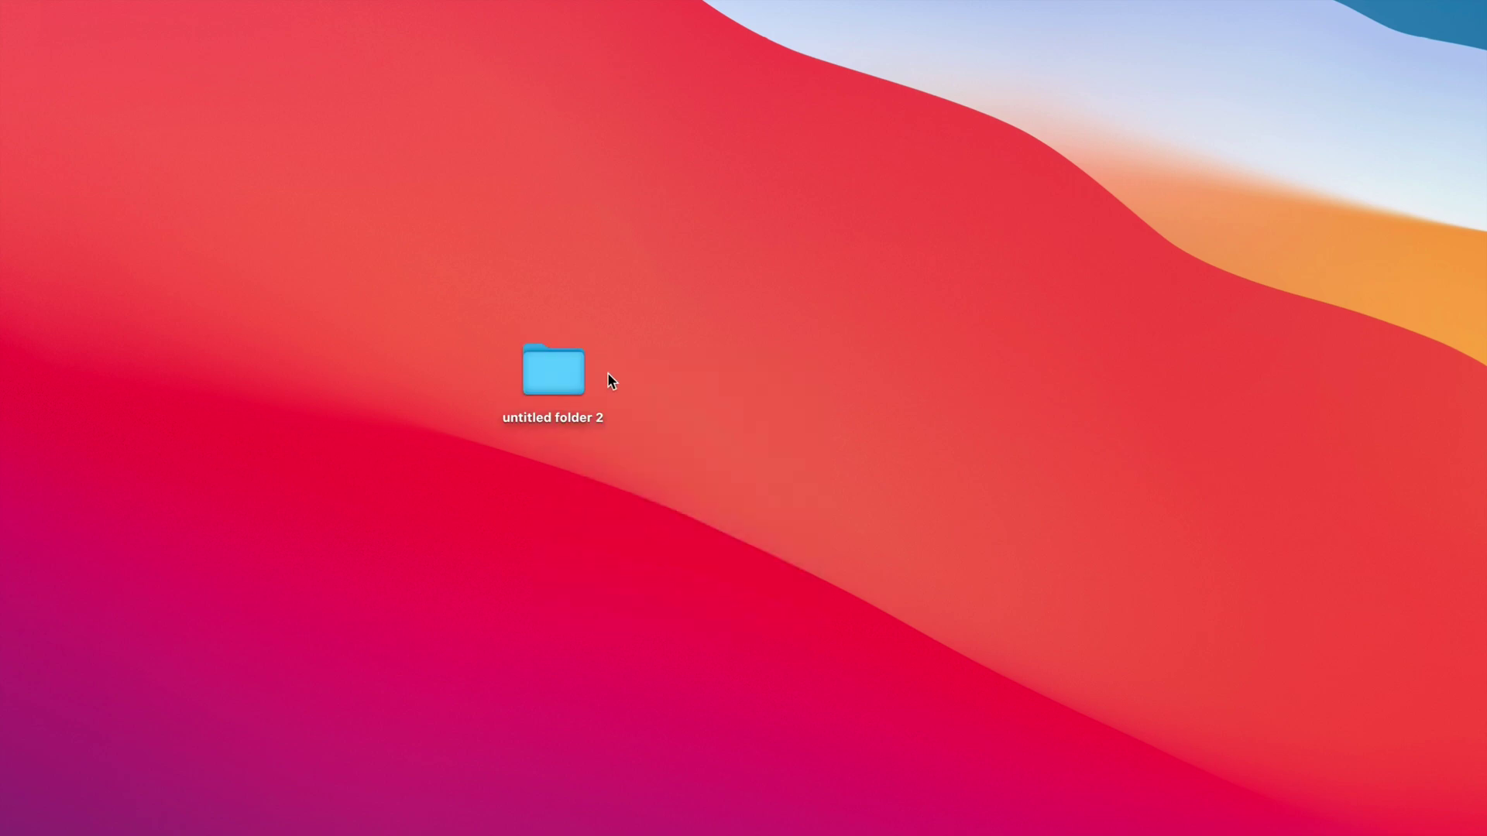
pyautogui.moveTo(555, 372); pyautogui.dragTo(636, 282)
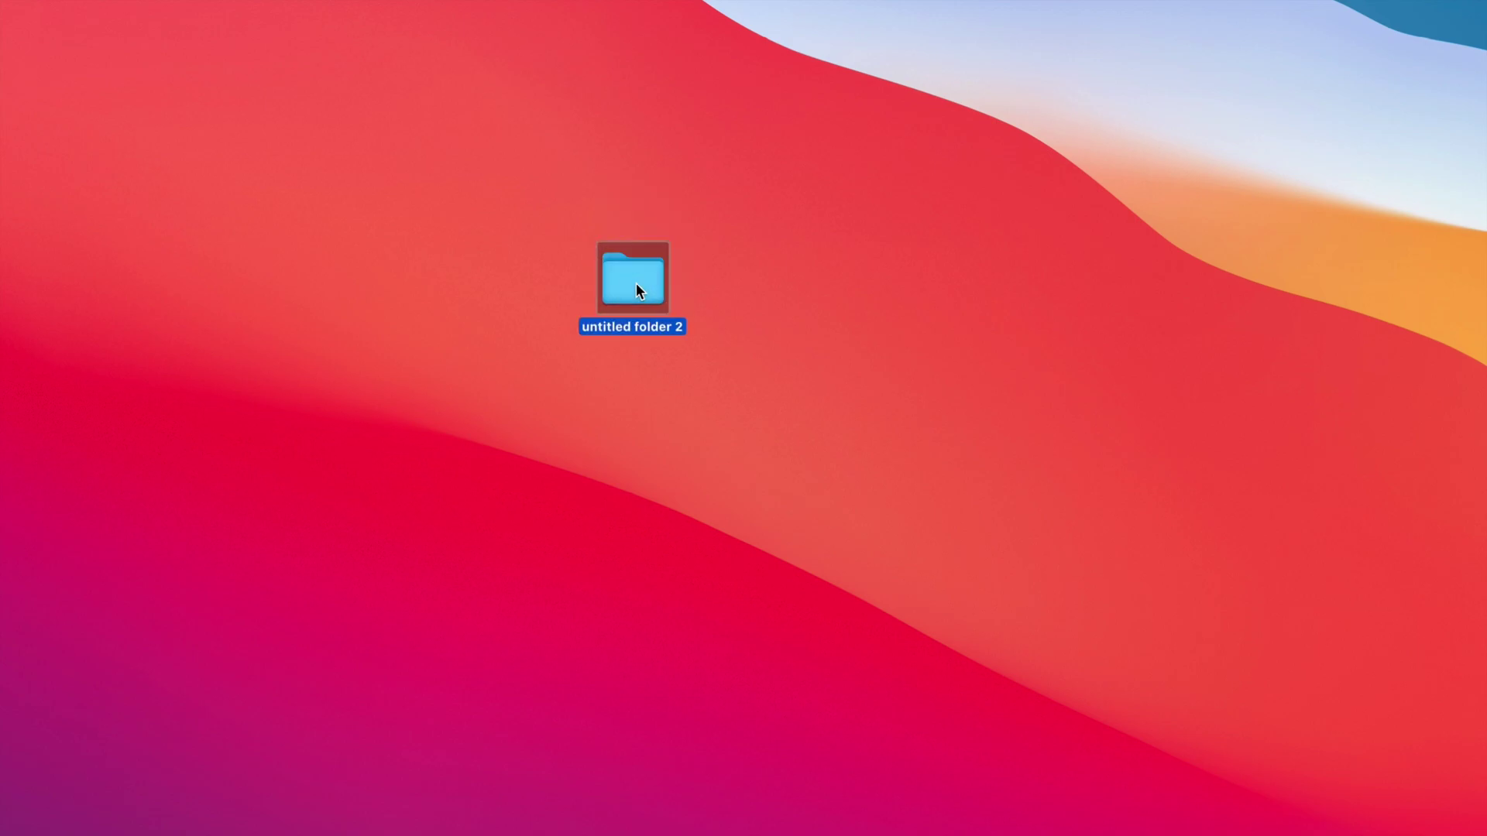
pyautogui.doubleClick(635, 281)
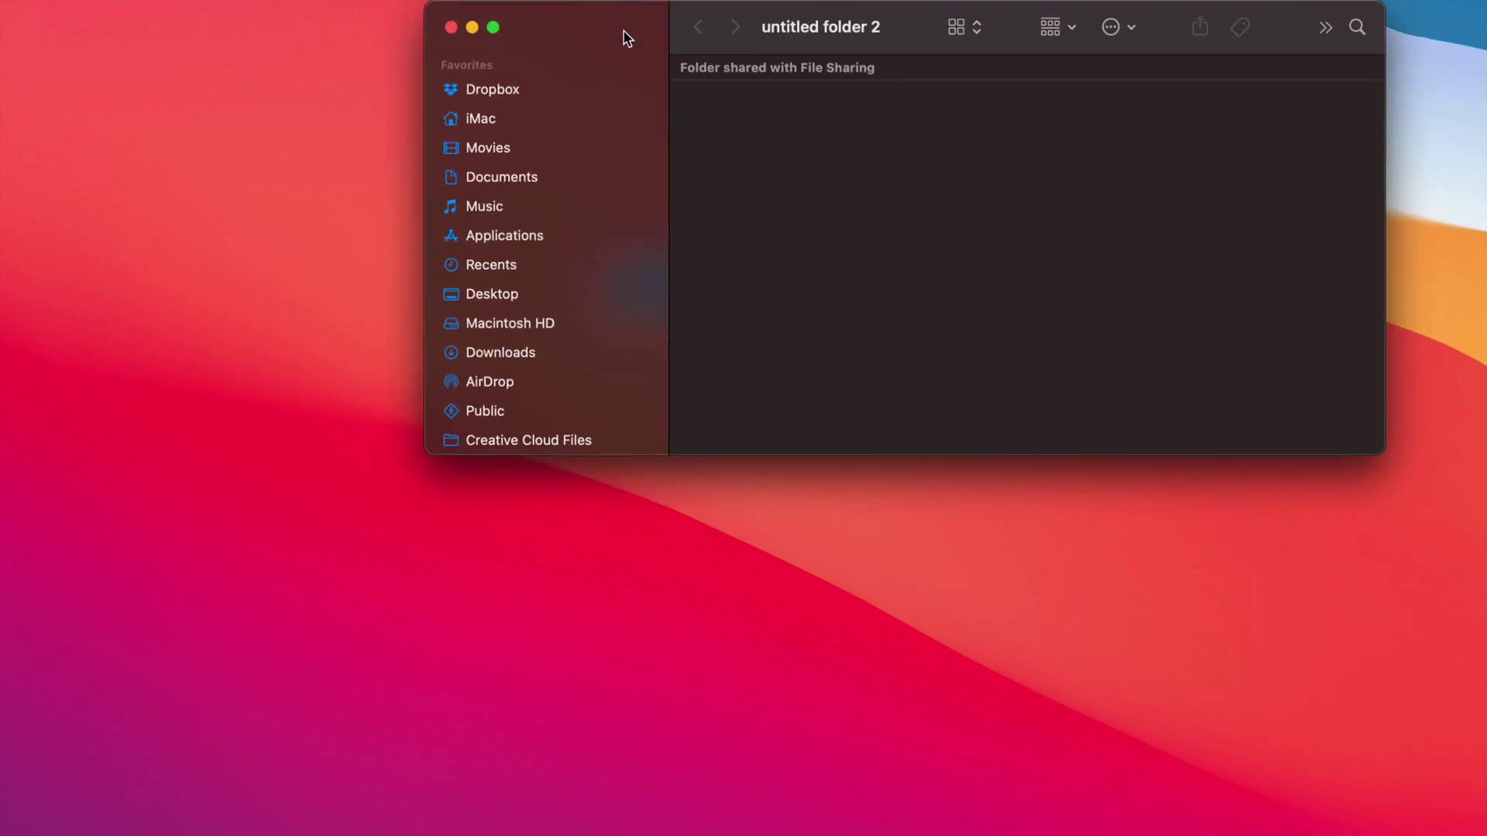
pyautogui.moveTo(623, 40); pyautogui.dragTo(539, 175)
# Create a subfolder inside it named 'sadhjasjkhdkjash'.
pyautogui.rightClick(673, 300)
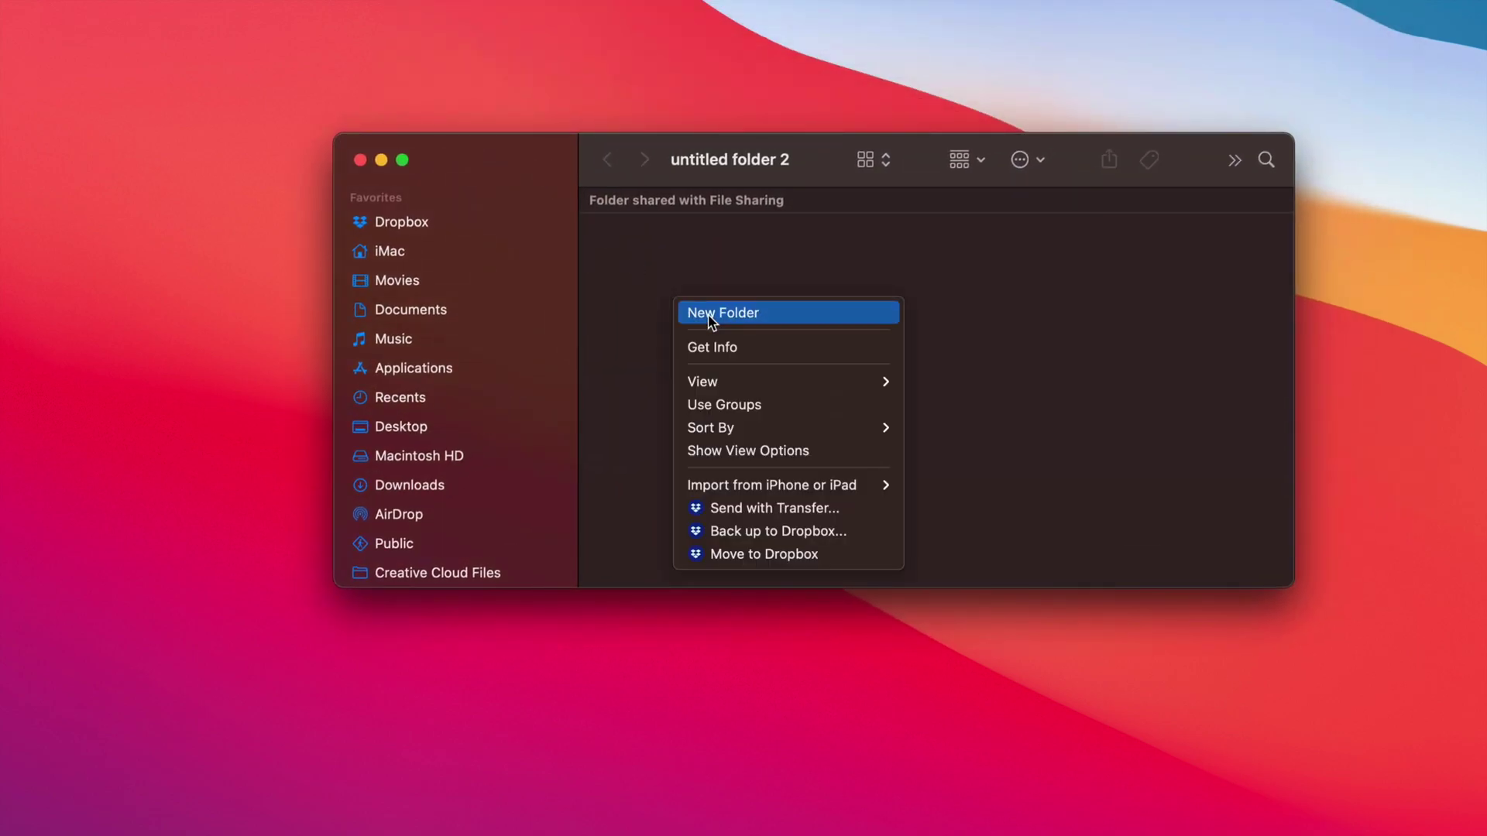
pyautogui.click(699, 314)
pyautogui.click(817, 331)
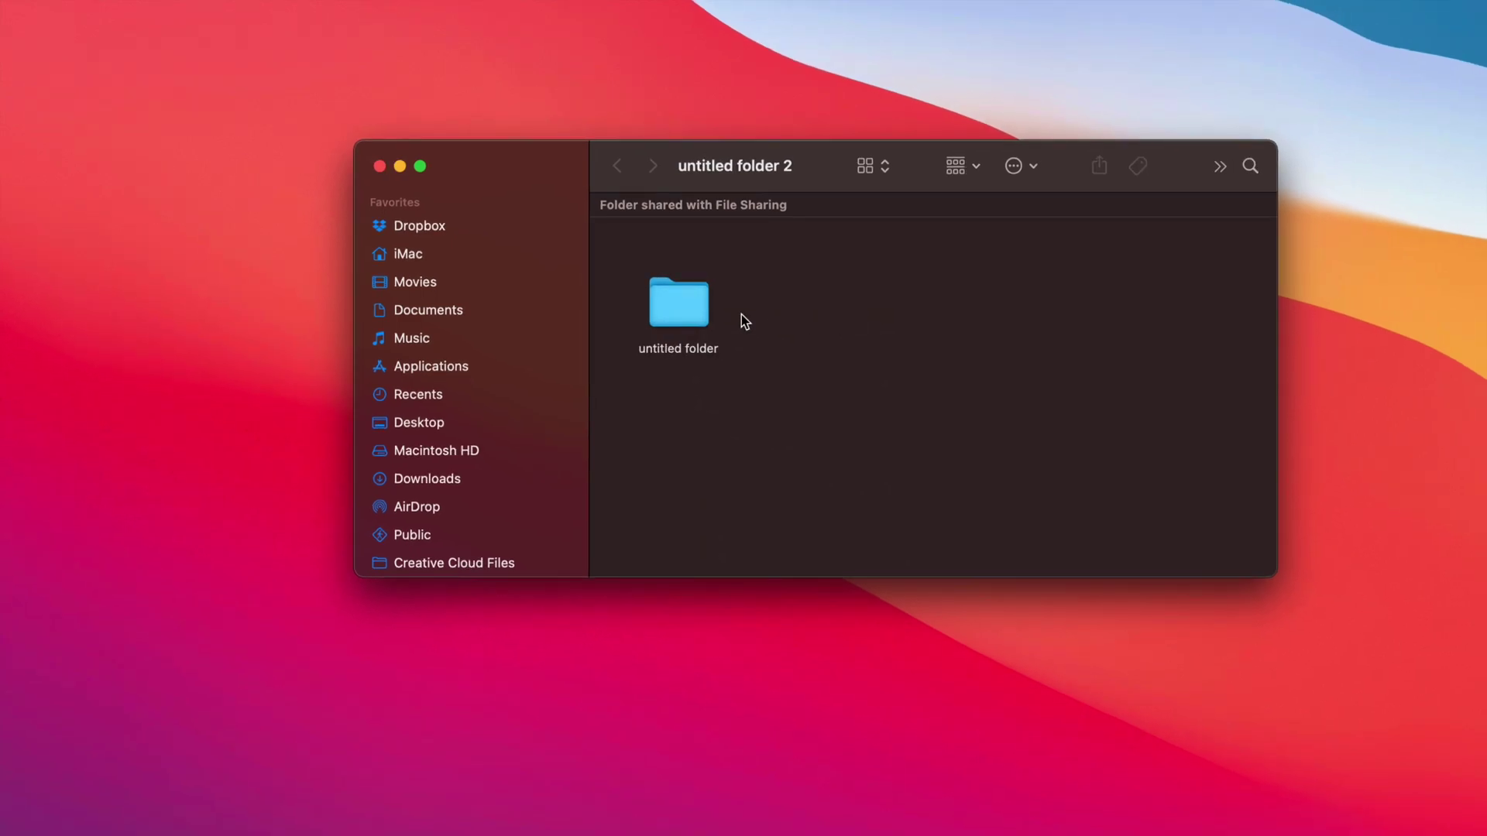
pyautogui.click(694, 305)
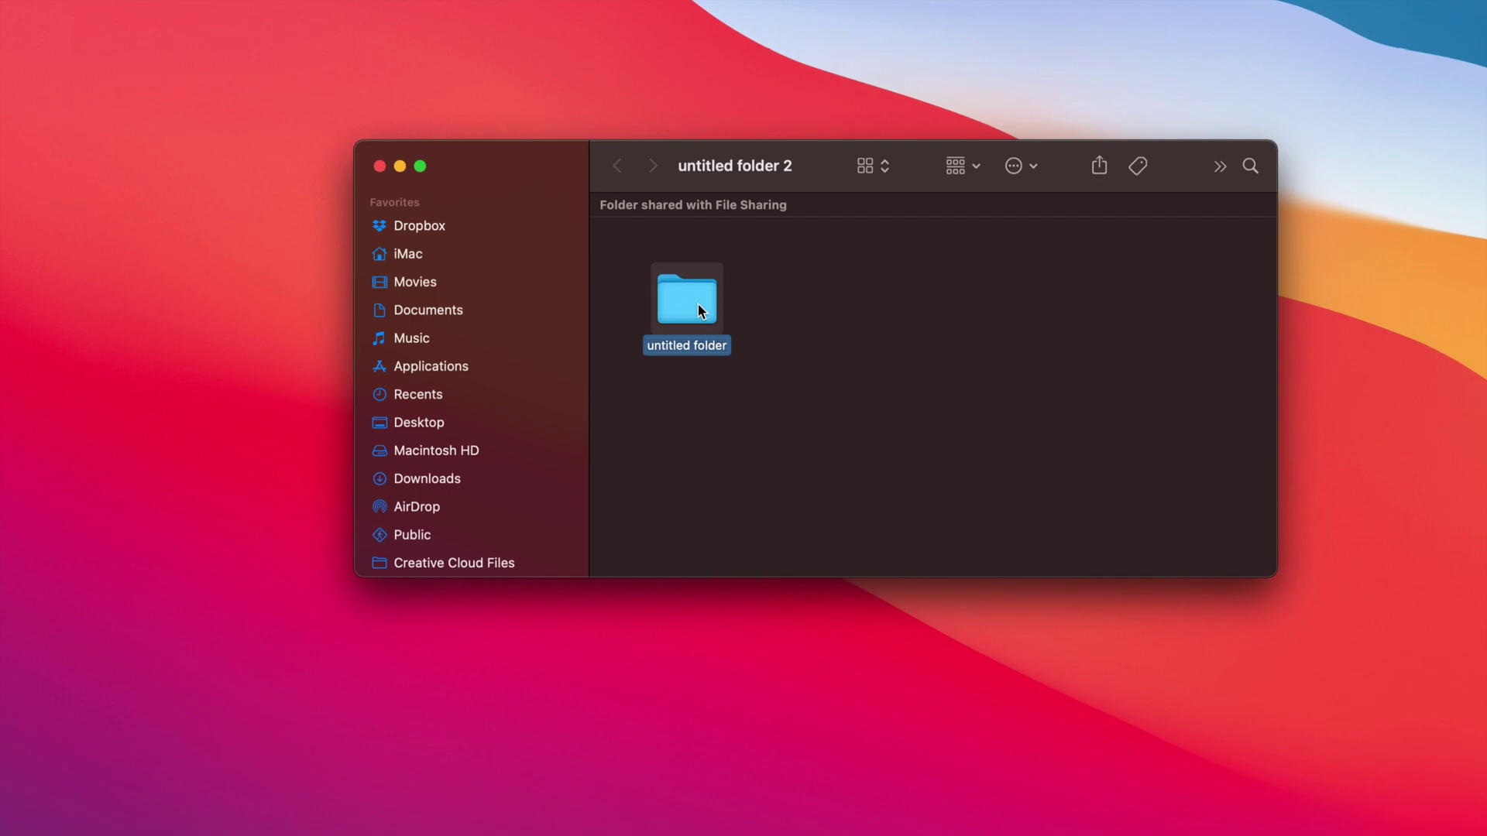
pyautogui.press('Return')
pyautogui.write('sadhjasjkhdkjash')
pyautogui.click(811, 331)
pyautogui.click(717, 314)
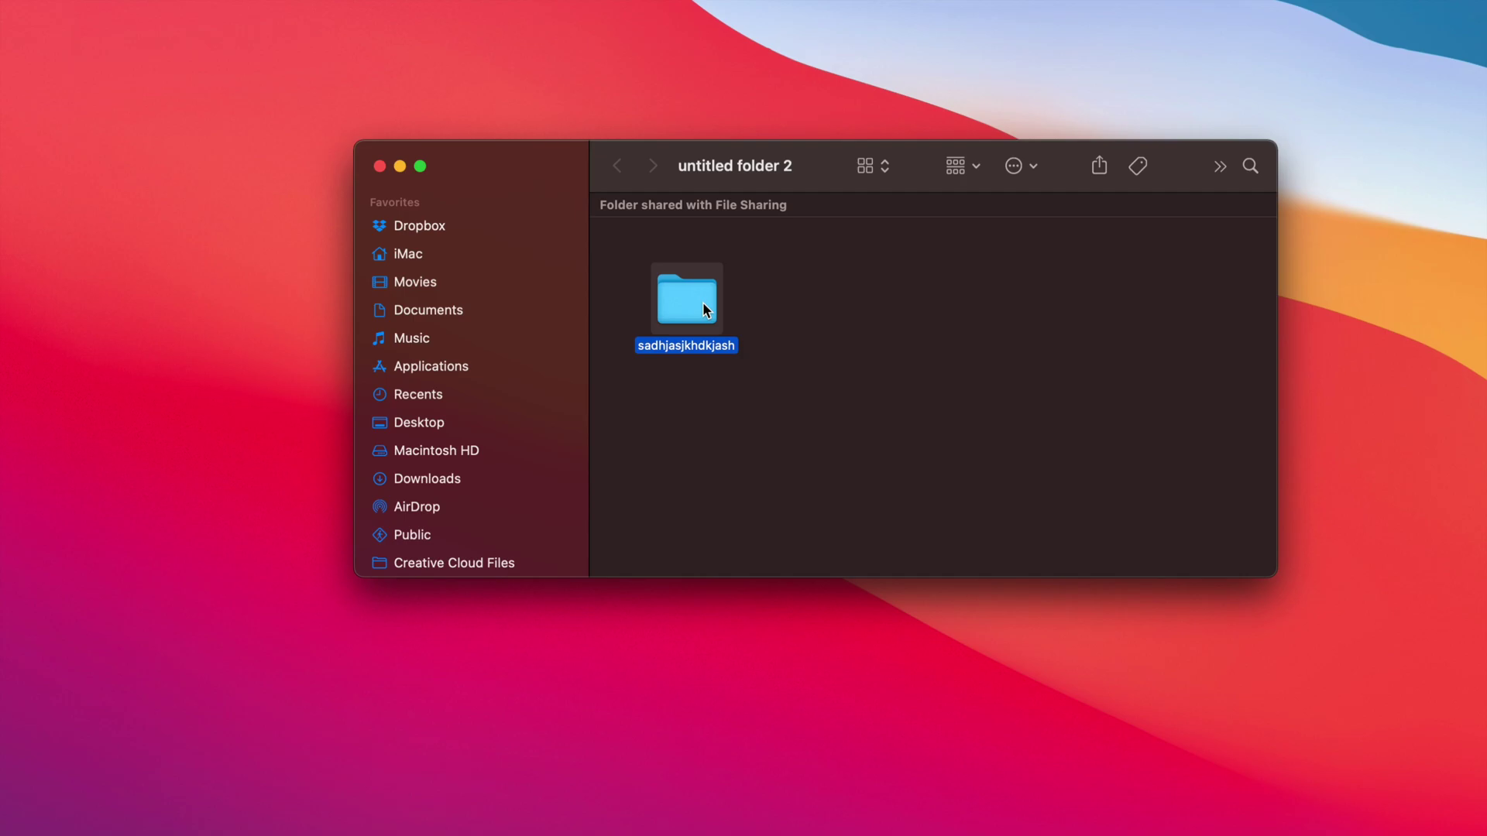
# Paste a duplicate 'sadhjasjkhdkjash copy' and place it beside the original folder.
pyautogui.click(814, 324)
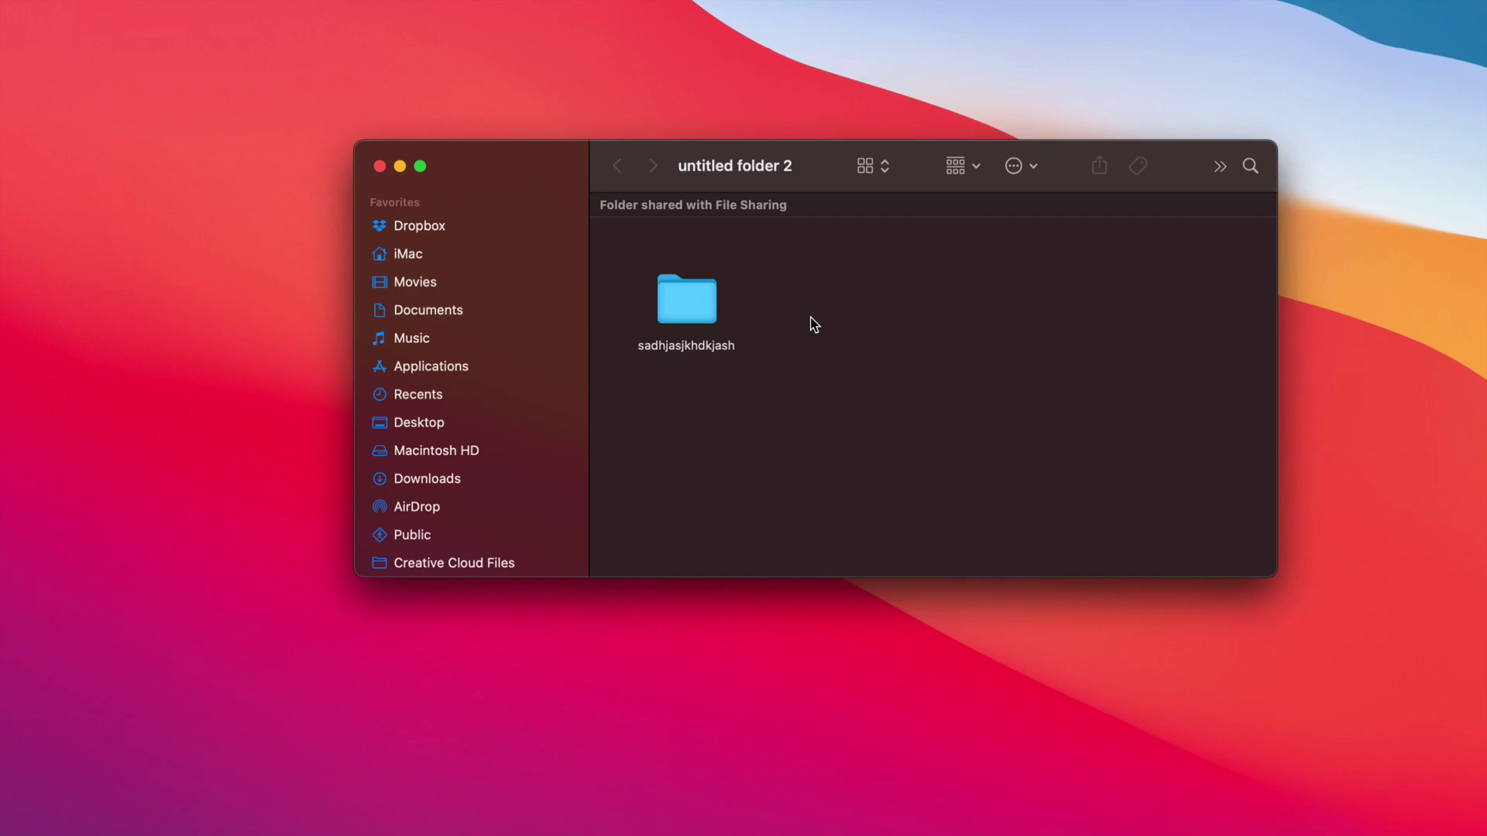
pyautogui.press('super+v')
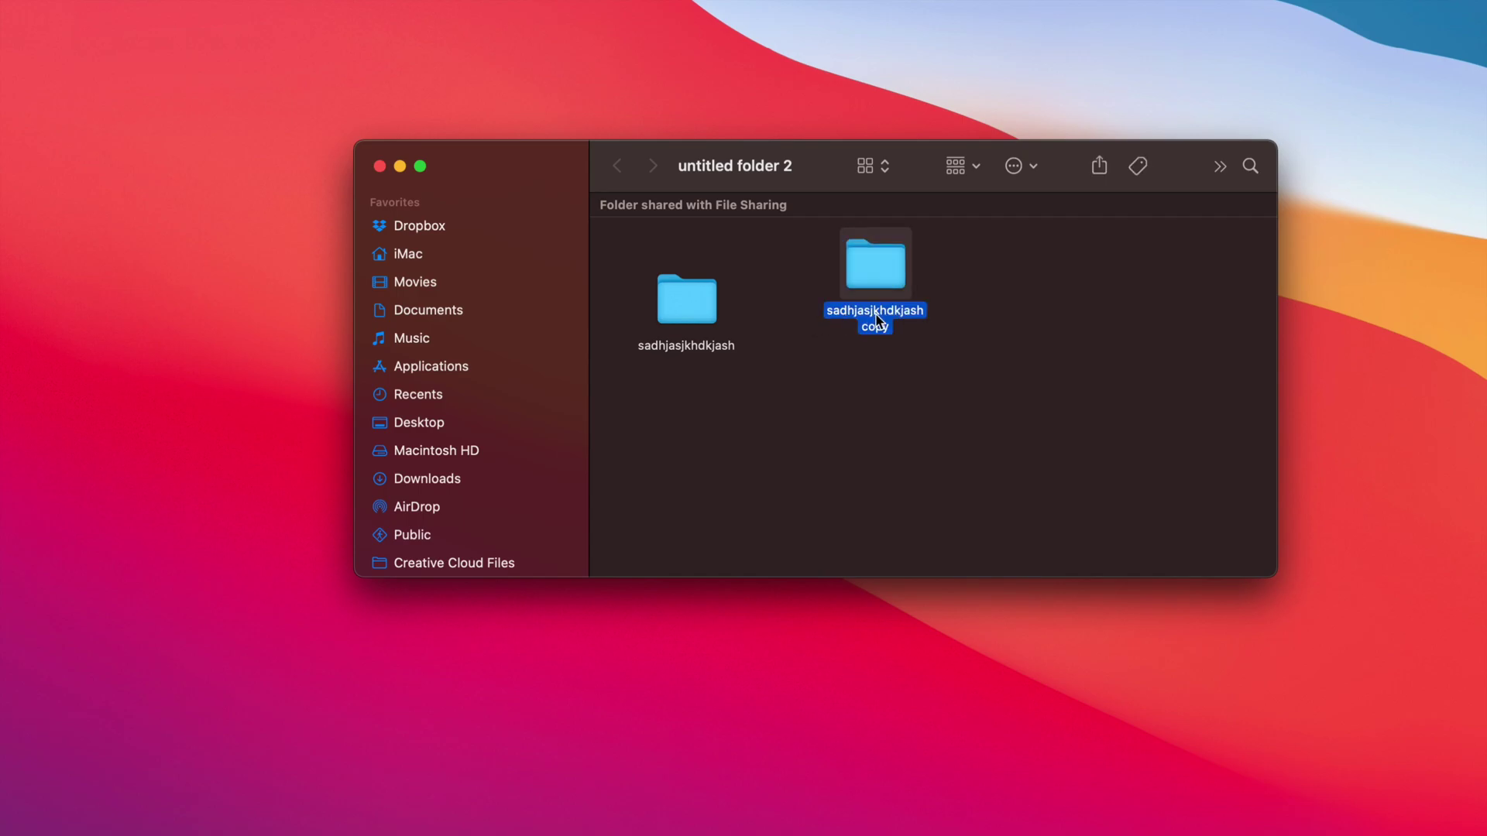
pyautogui.moveTo(880, 279); pyautogui.dragTo(829, 316)
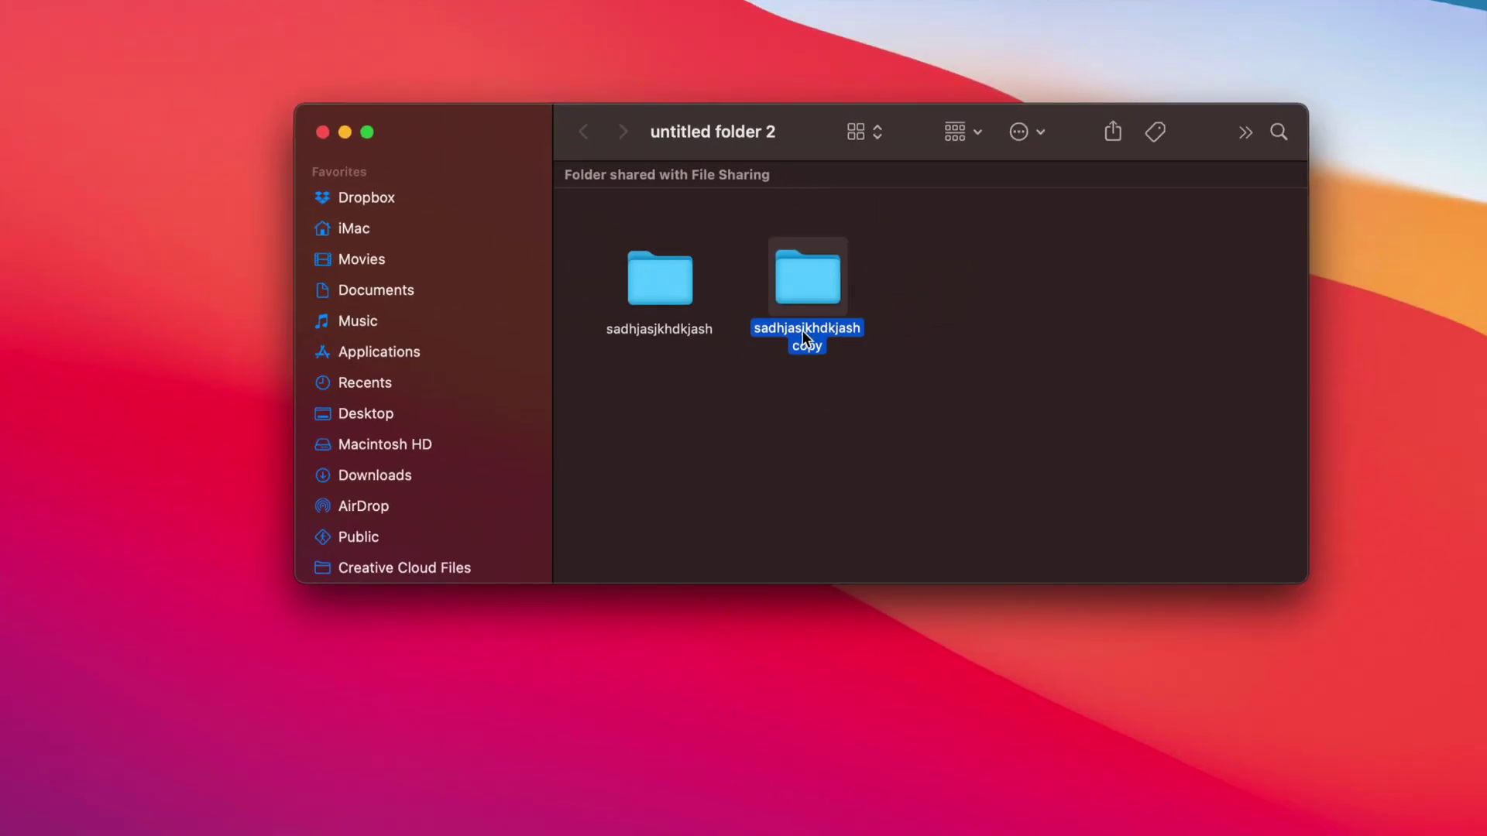
# Move the untitled folder 2 window left and shrink it.
pyautogui.moveTo(805, 146); pyautogui.dragTo(587, 140)
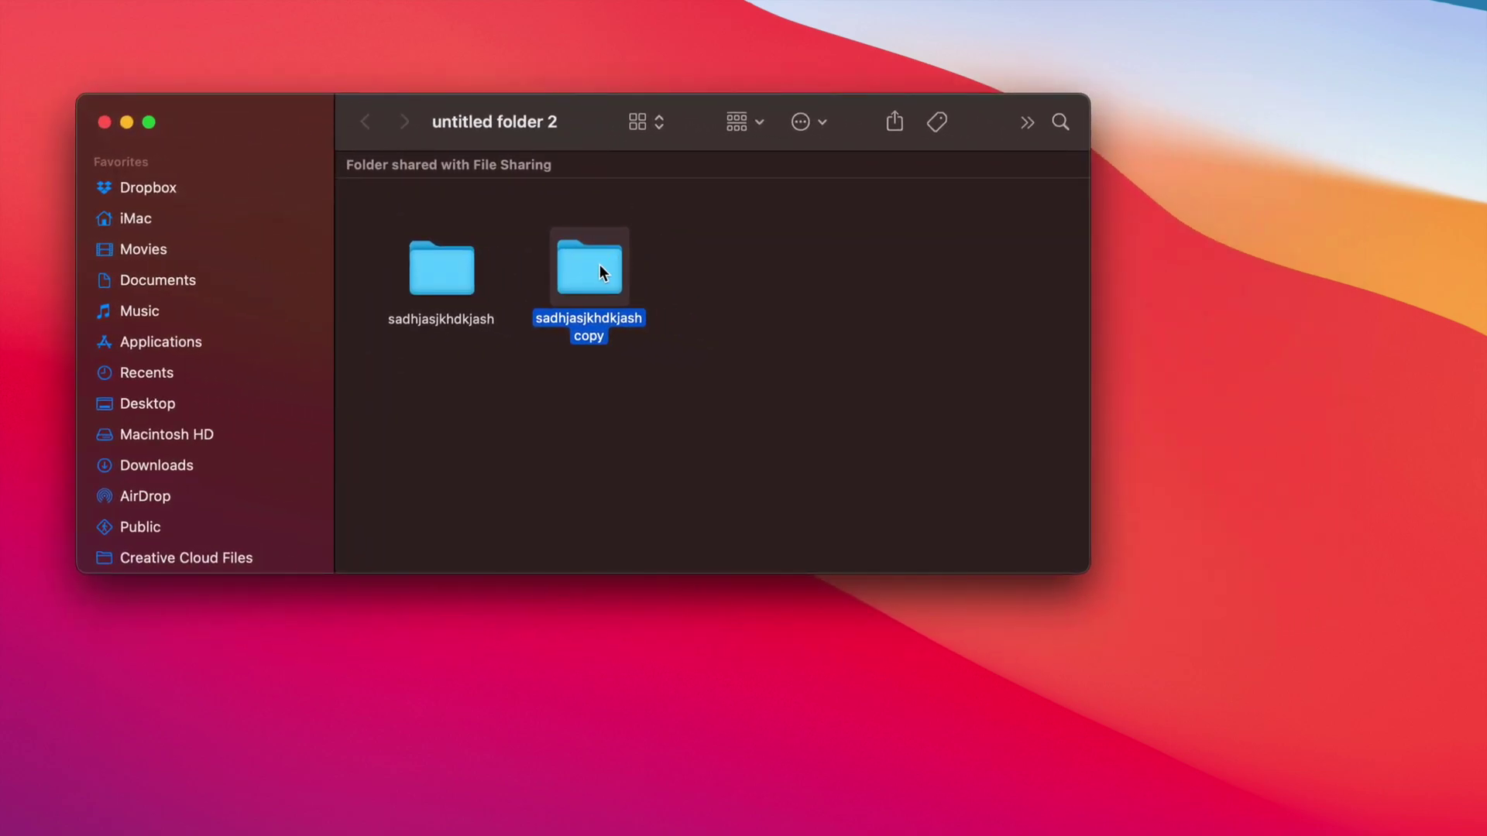
pyautogui.moveTo(590, 142); pyautogui.dragTo(572, 138)
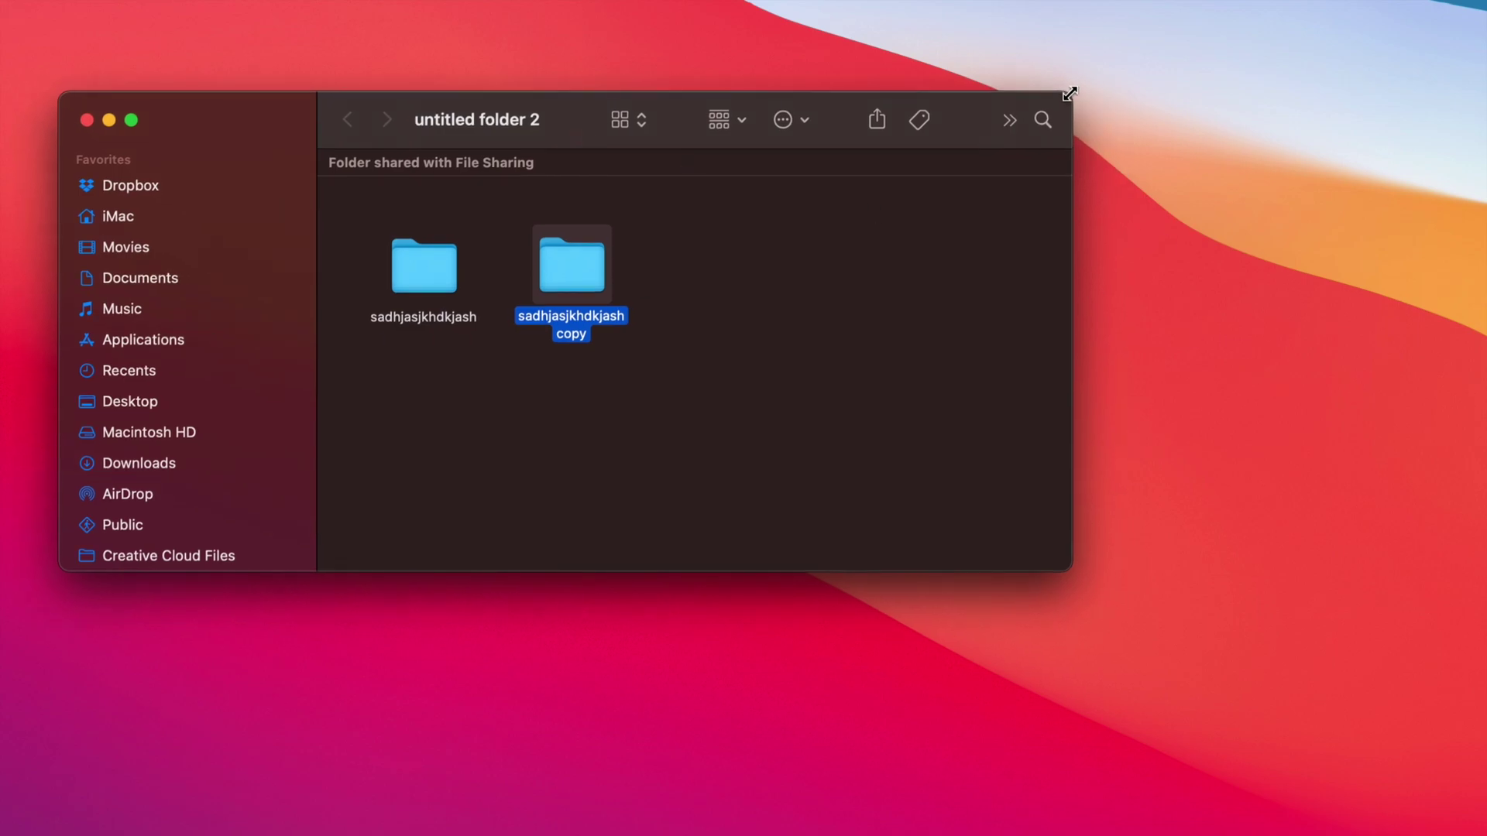
pyautogui.moveTo(1074, 93); pyautogui.dragTo(752, 72)
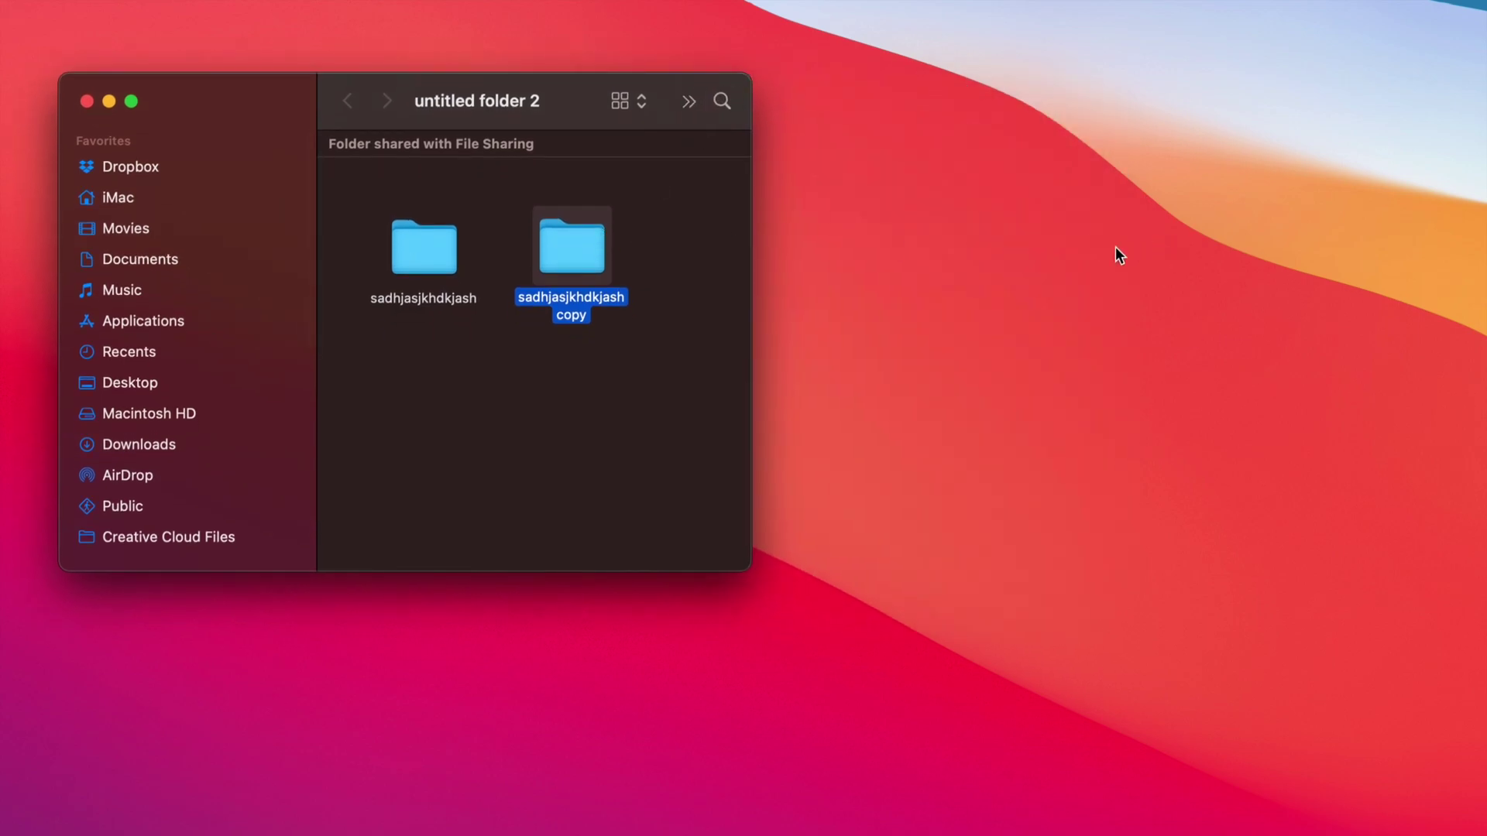
# Copy sadhjasjkhdkjash onto the desktop and drop the copy next to untitled folder 2.
pyautogui.click(436, 251)
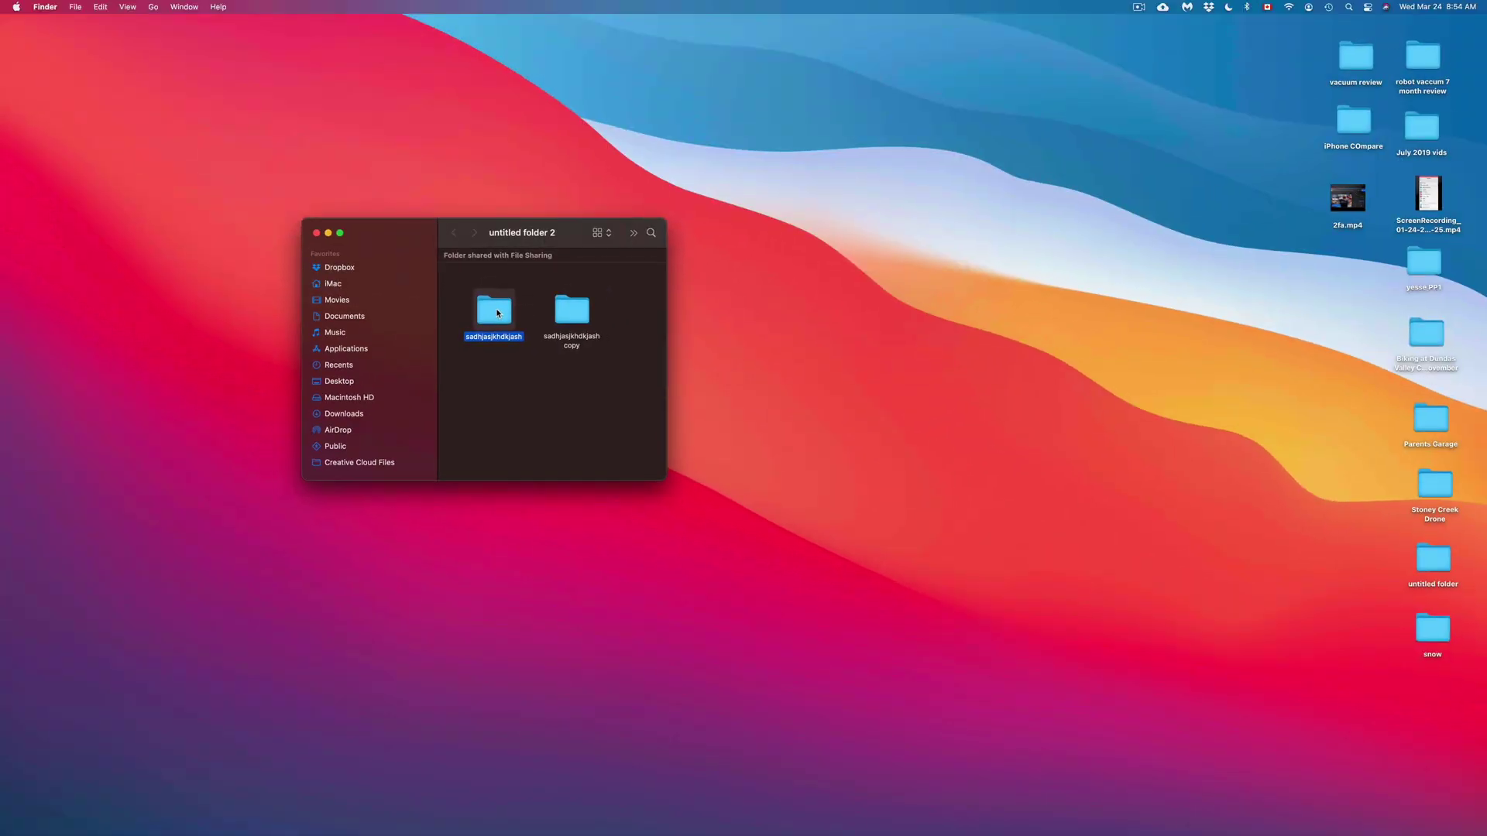
pyautogui.click(883, 319)
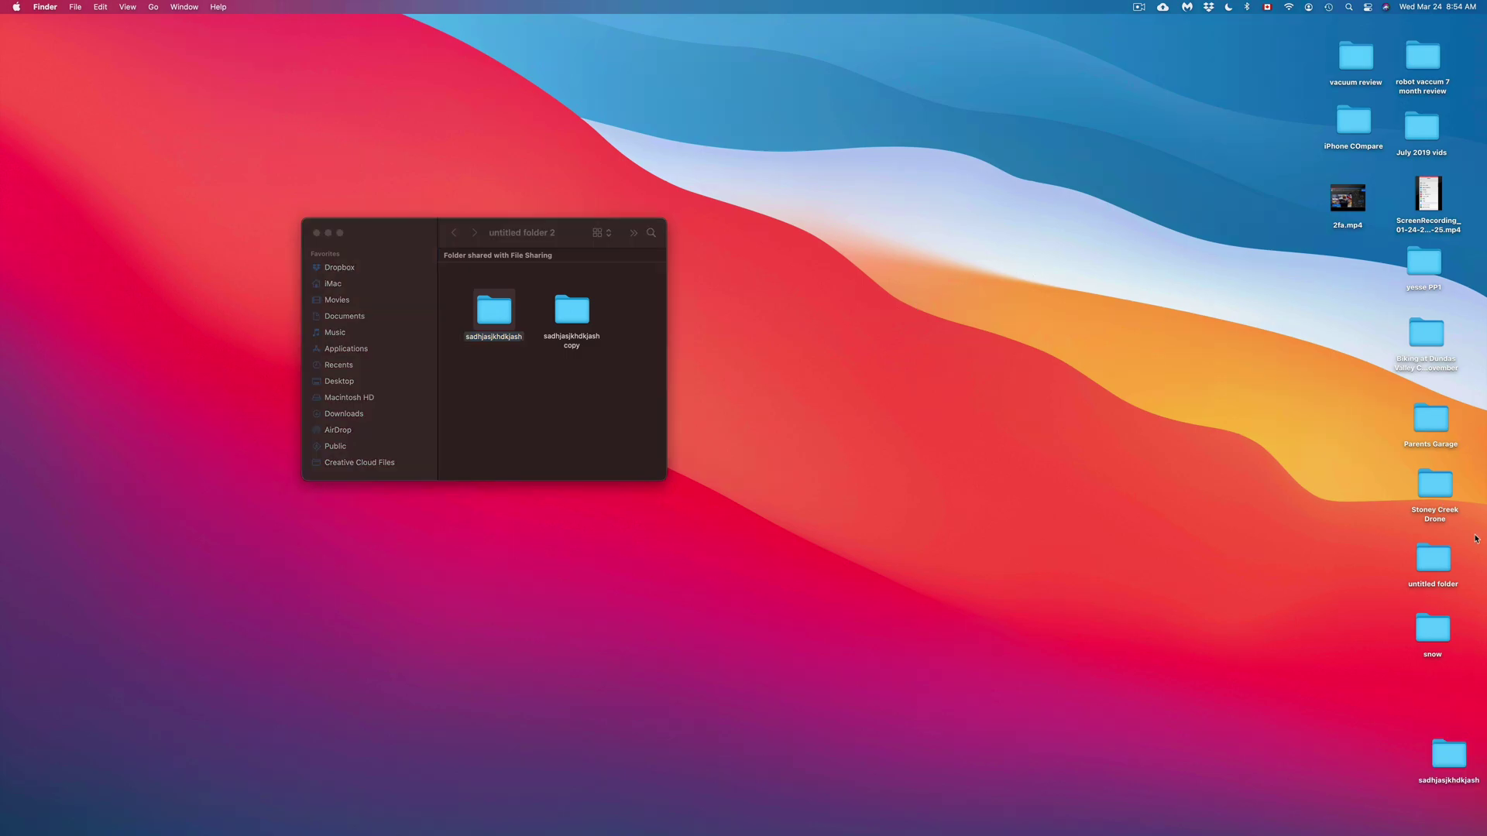
pyautogui.click(1456, 761)
pyautogui.moveTo(1456, 761); pyautogui.dragTo(787, 247)
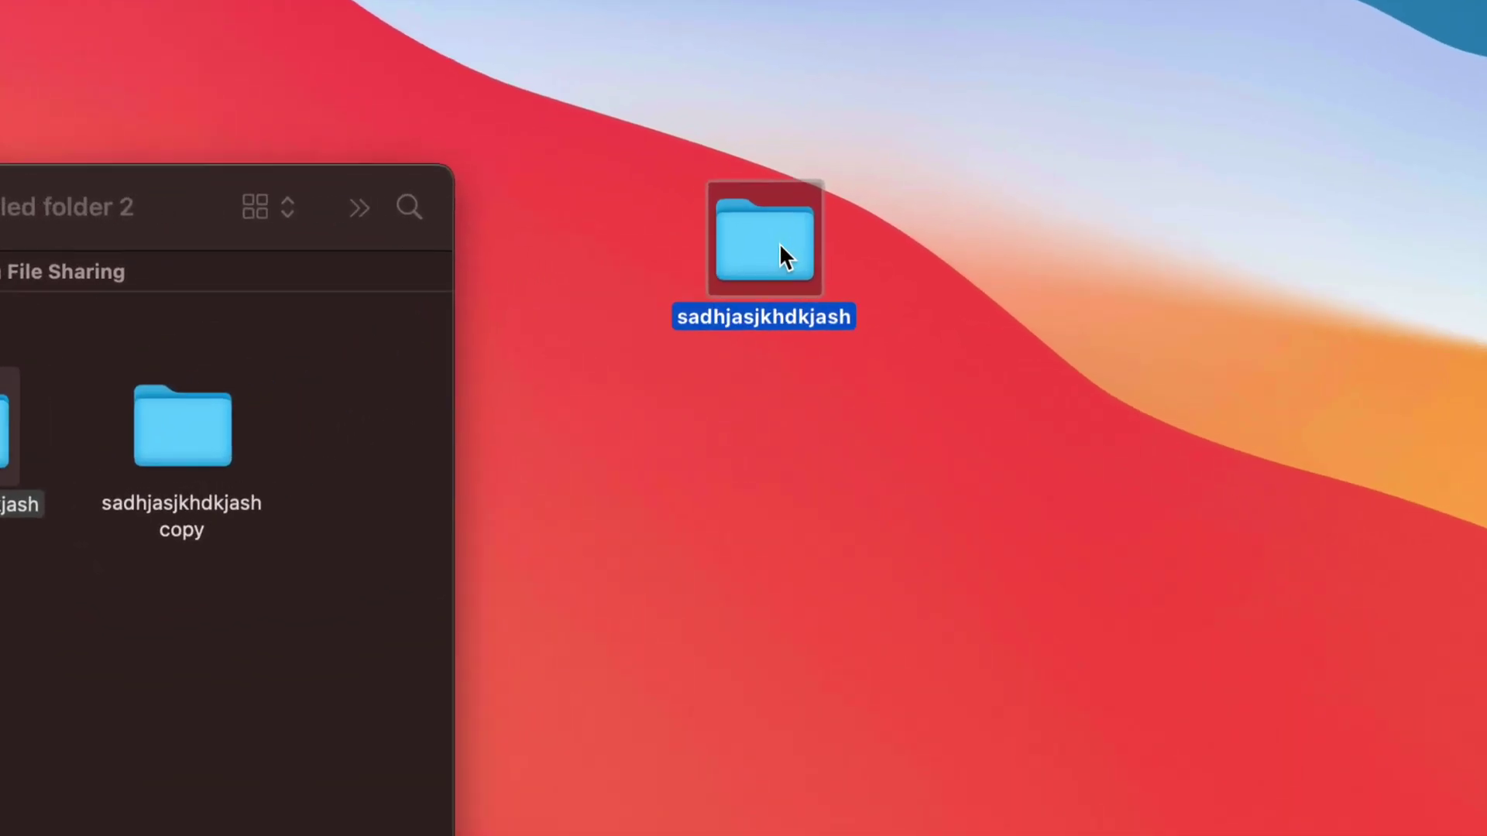
pyautogui.moveTo(780, 250); pyautogui.dragTo(722, 323)
pyautogui.moveTo(644, 402); pyautogui.dragTo(643, 404)
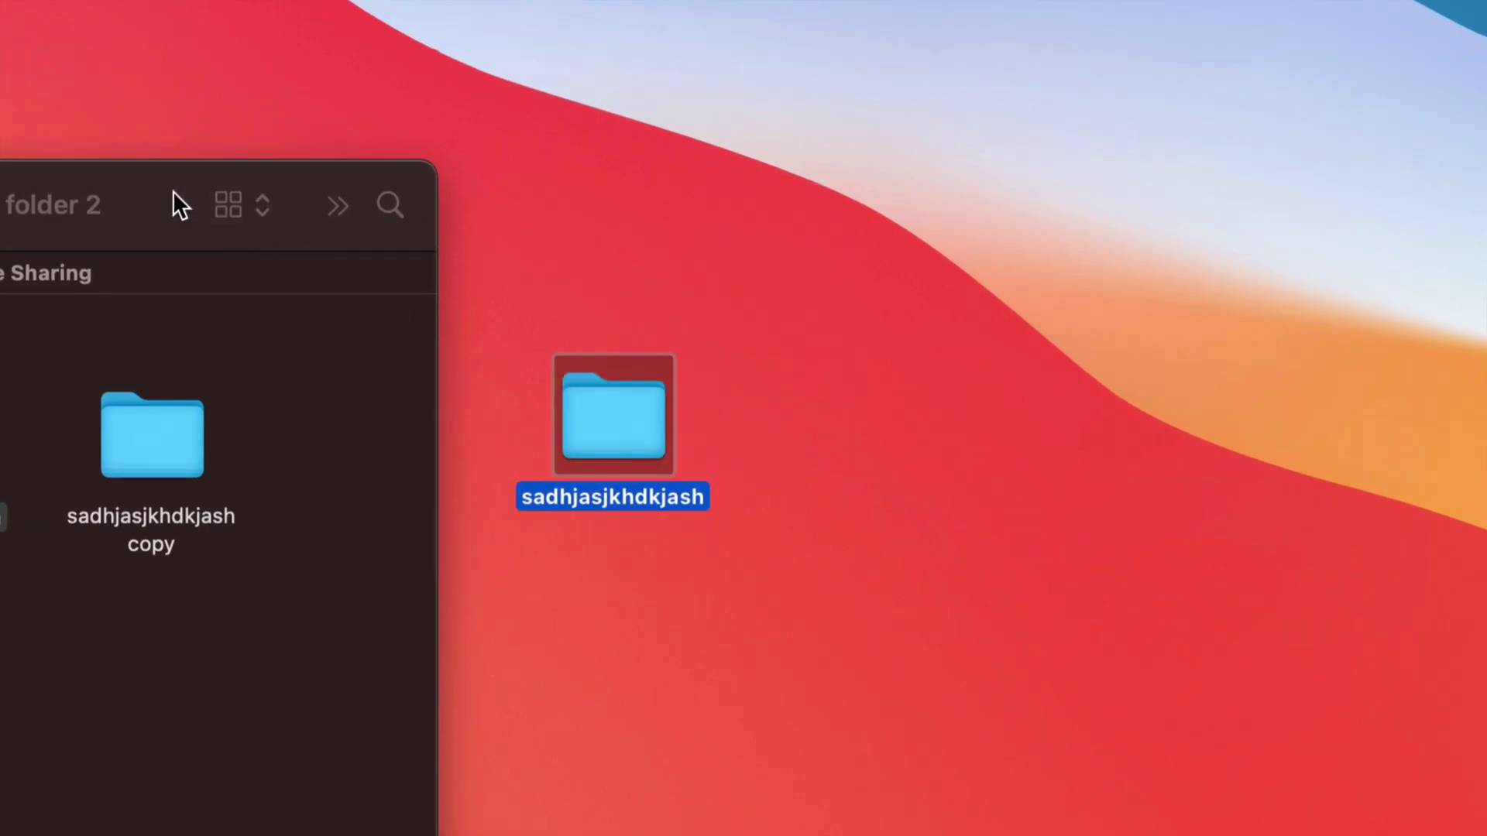
pyautogui.moveTo(174, 192); pyautogui.dragTo(921, 581)
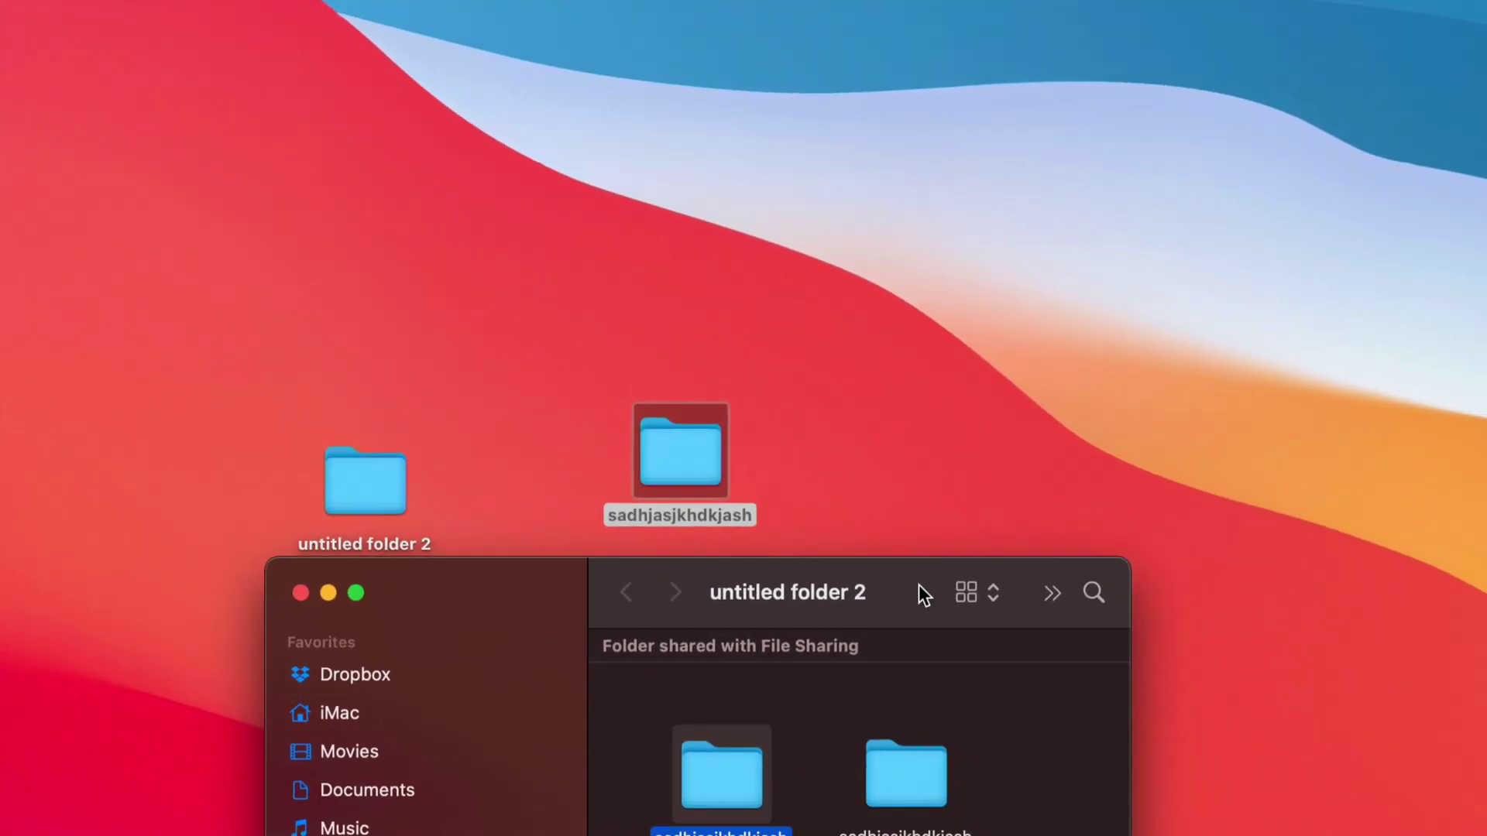
# Move sadhjasjkhdkjash to the desktop, replacing the duplicate, then move sadhjasjkhdkjash copy out too.
pyautogui.moveTo(919, 584); pyautogui.dragTo(852, 577)
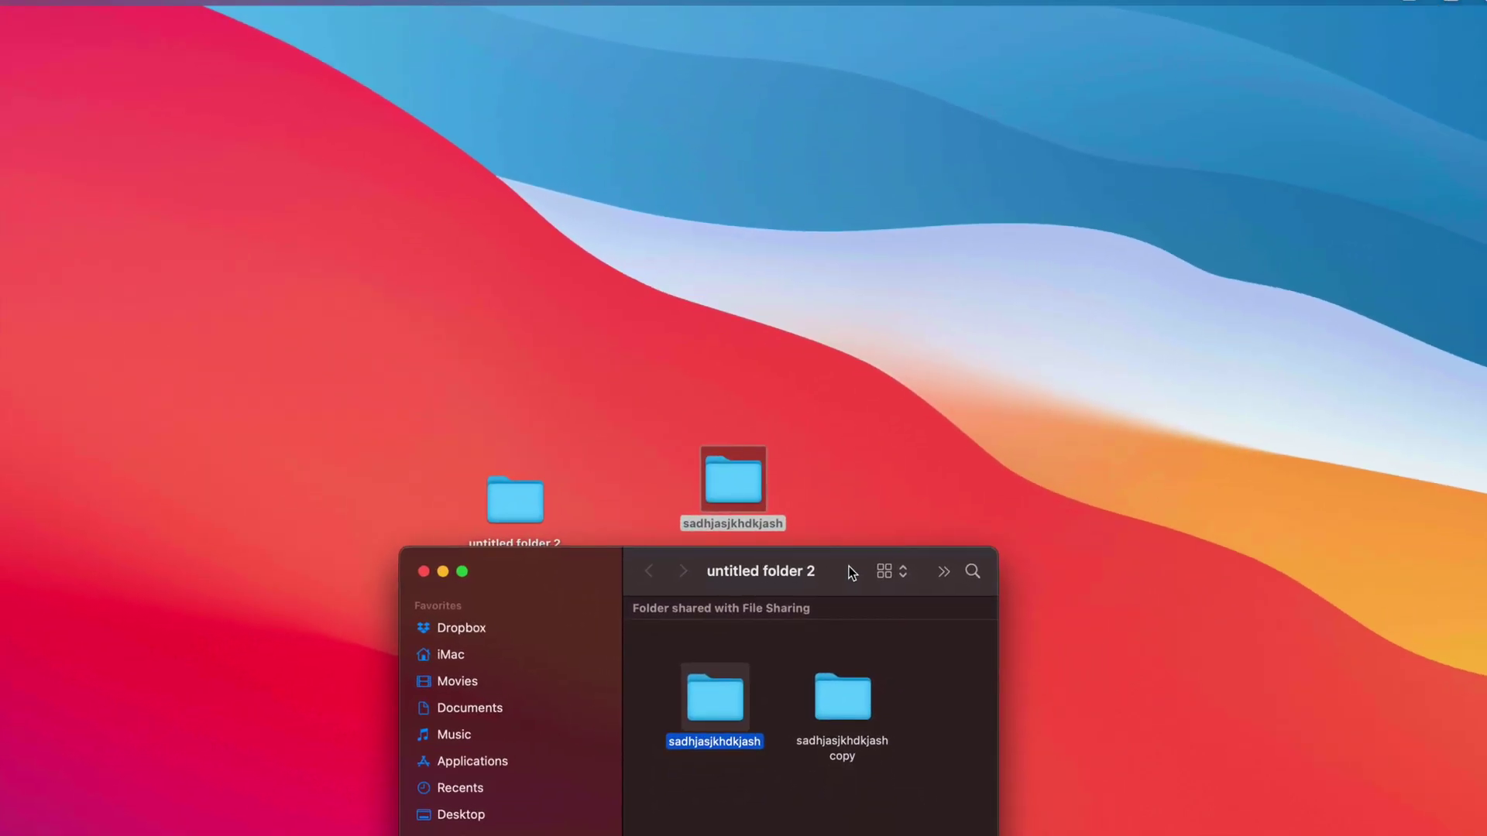
pyautogui.moveTo(718, 694); pyautogui.dragTo(854, 473)
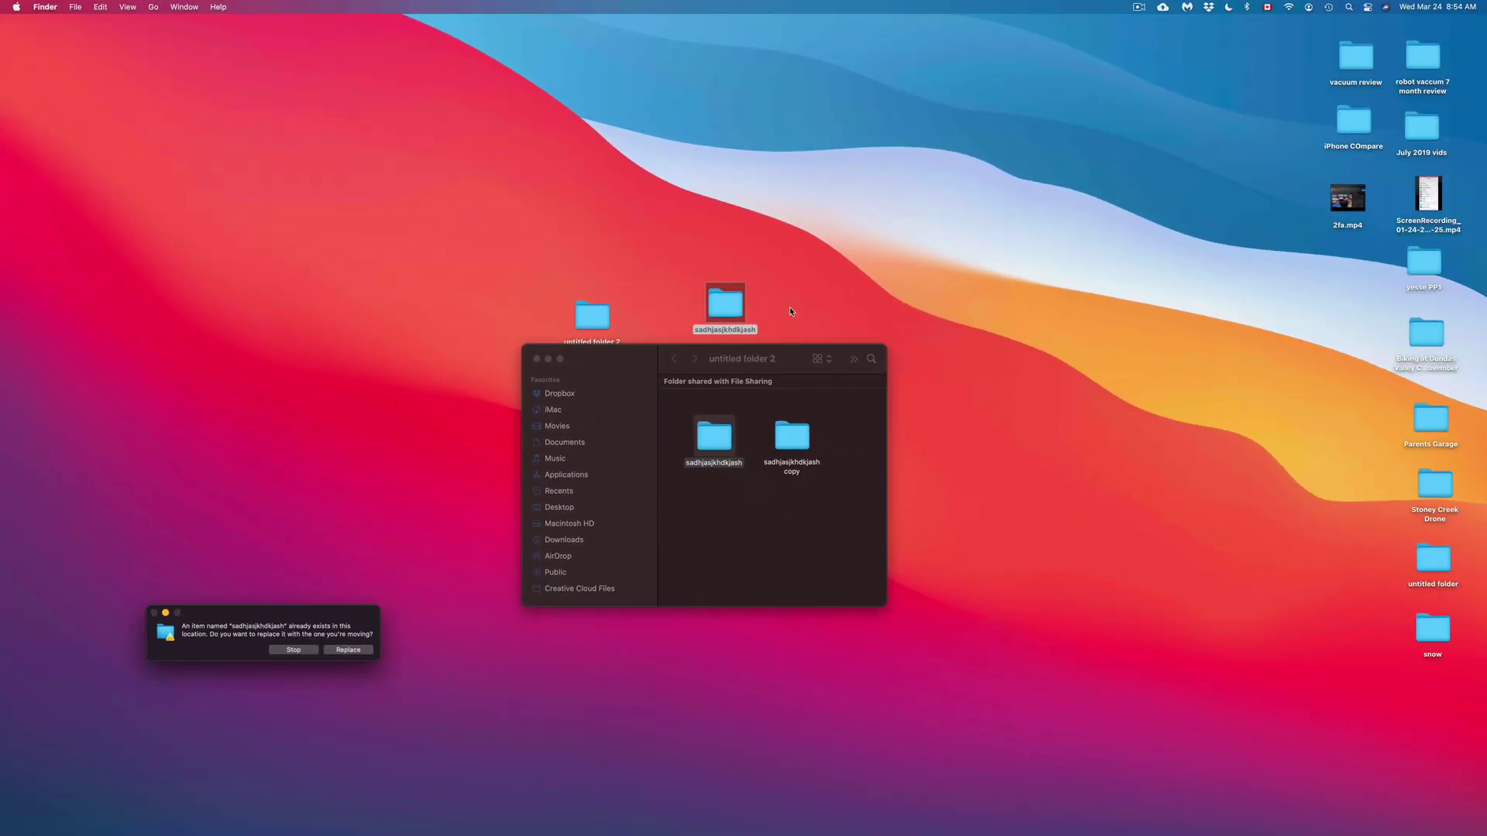
pyautogui.moveTo(301, 619); pyautogui.dragTo(837, 232)
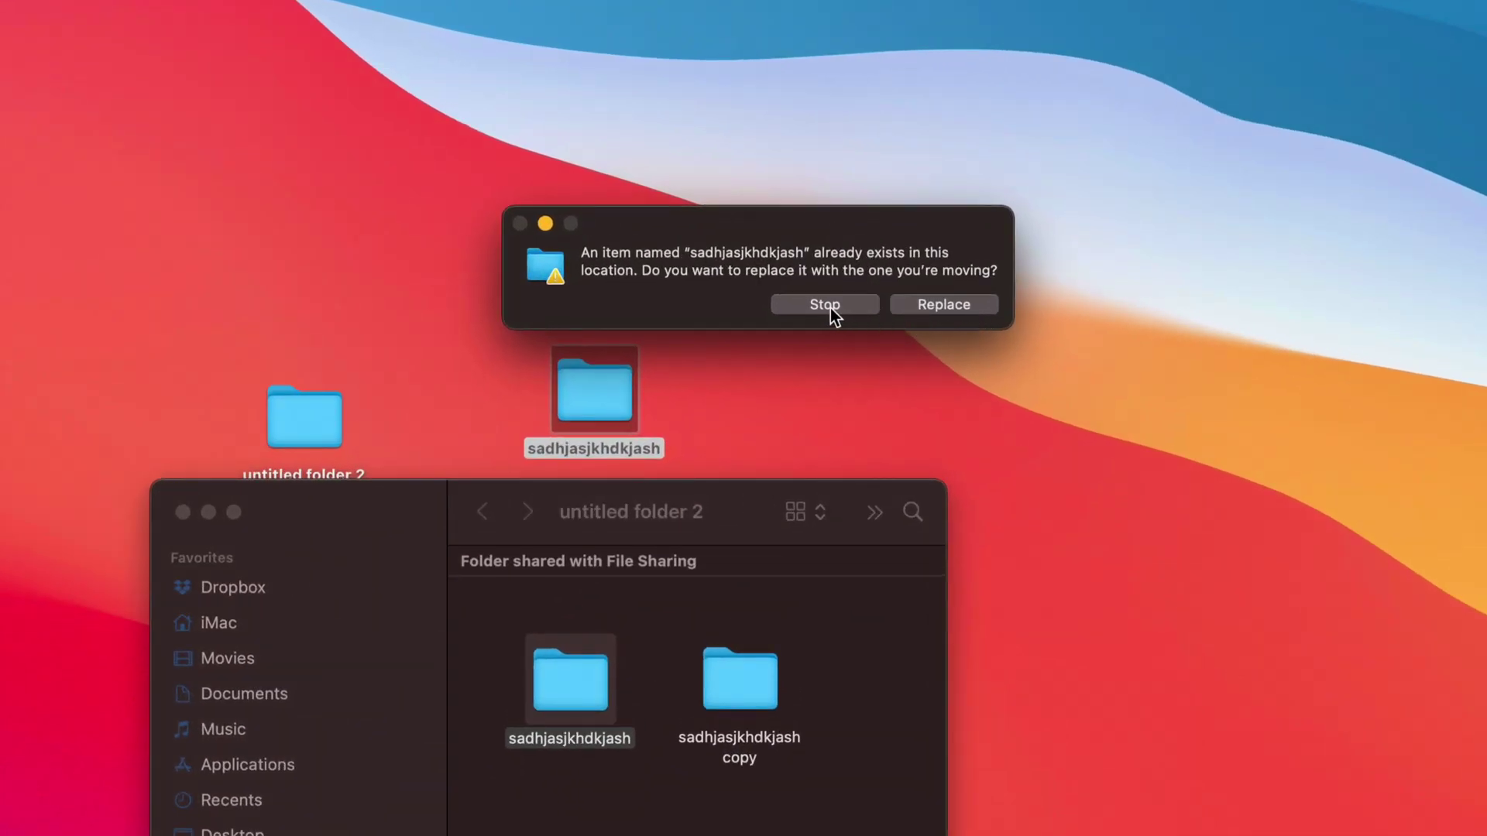
pyautogui.click(931, 308)
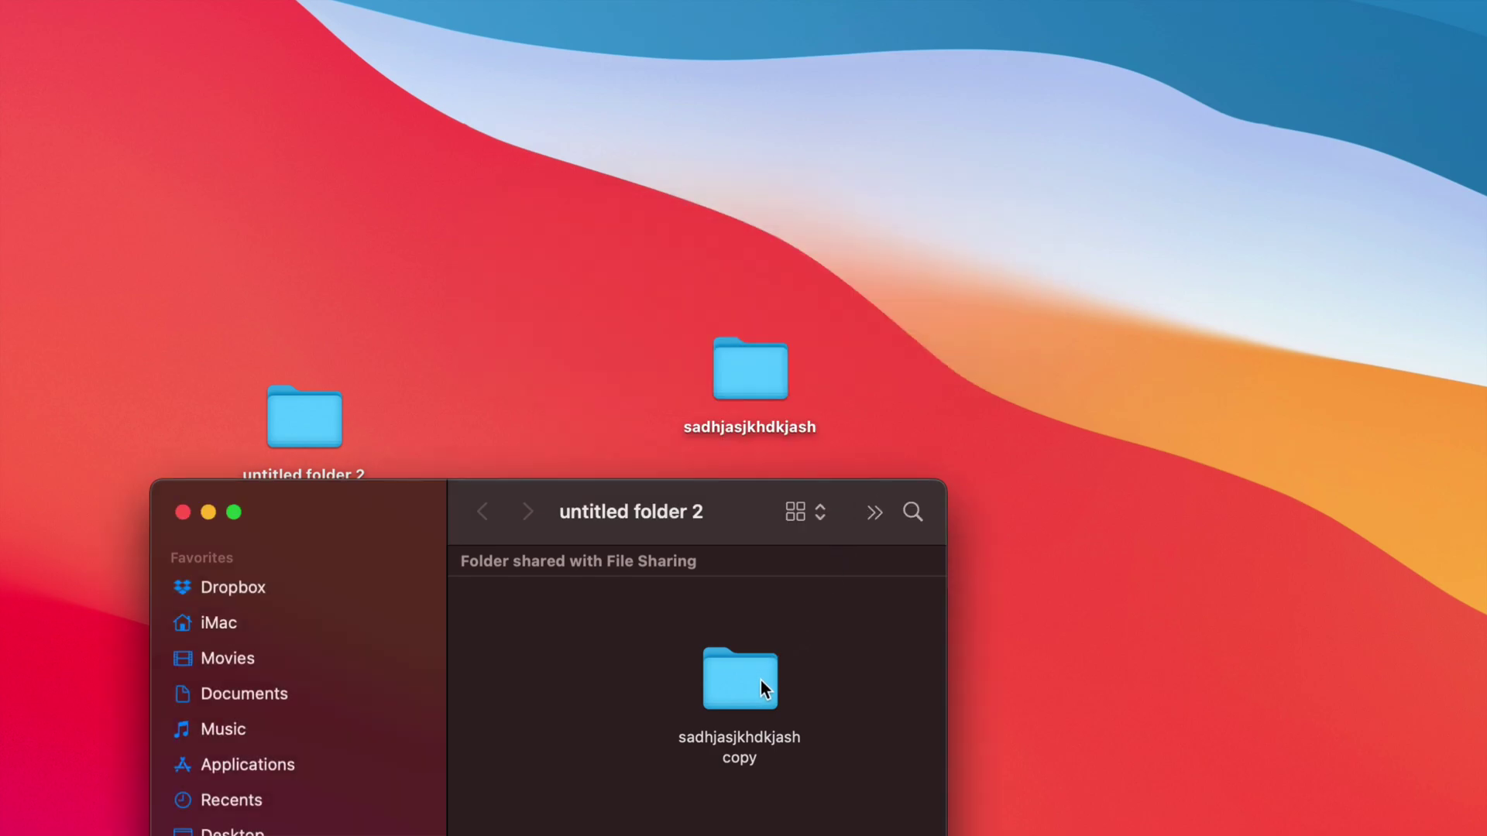
pyautogui.moveTo(761, 680); pyautogui.dragTo(620, 371)
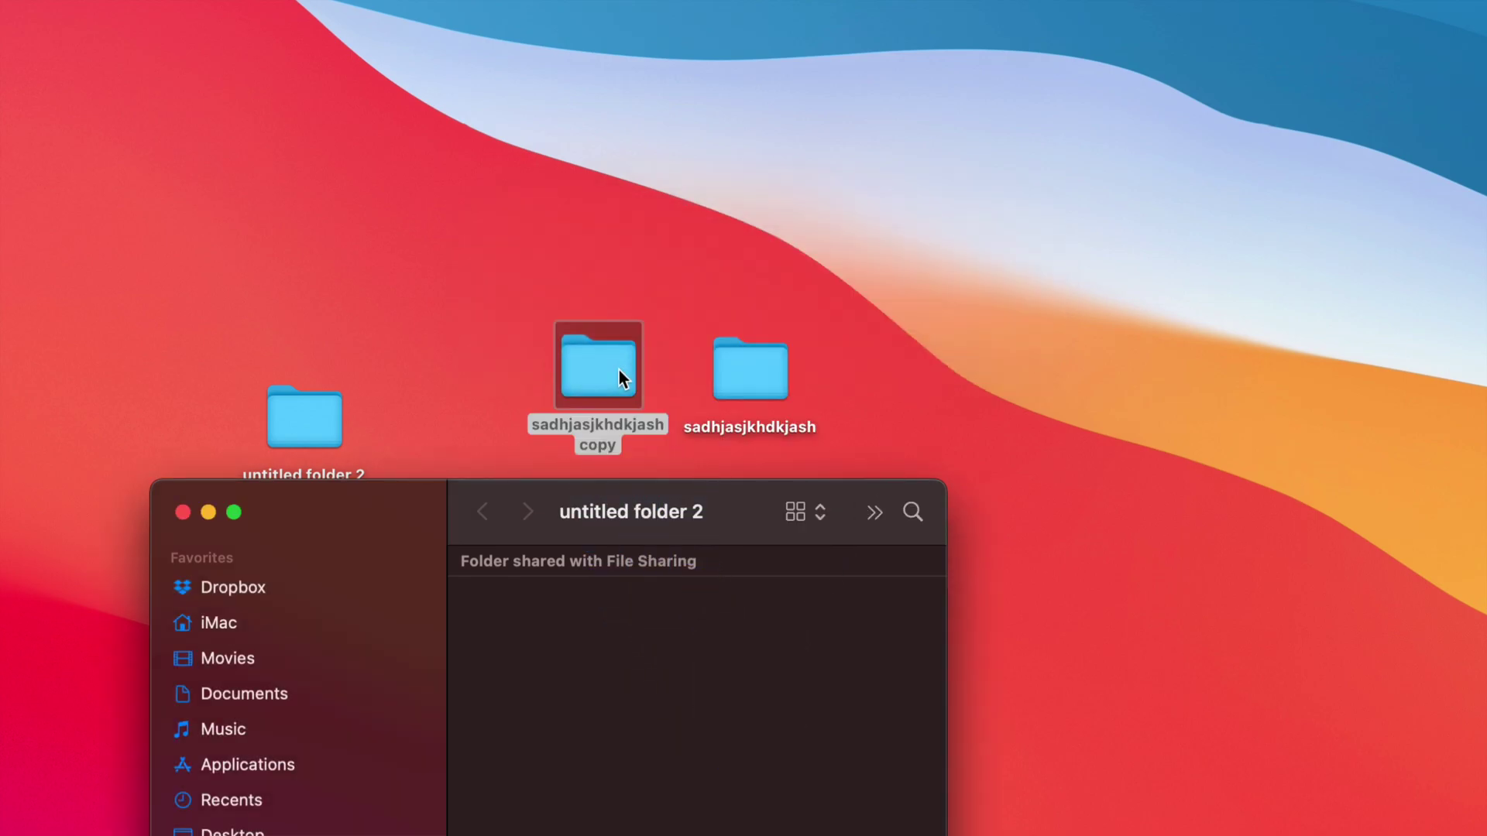
pyautogui.moveTo(742, 505); pyautogui.dragTo(904, 276)
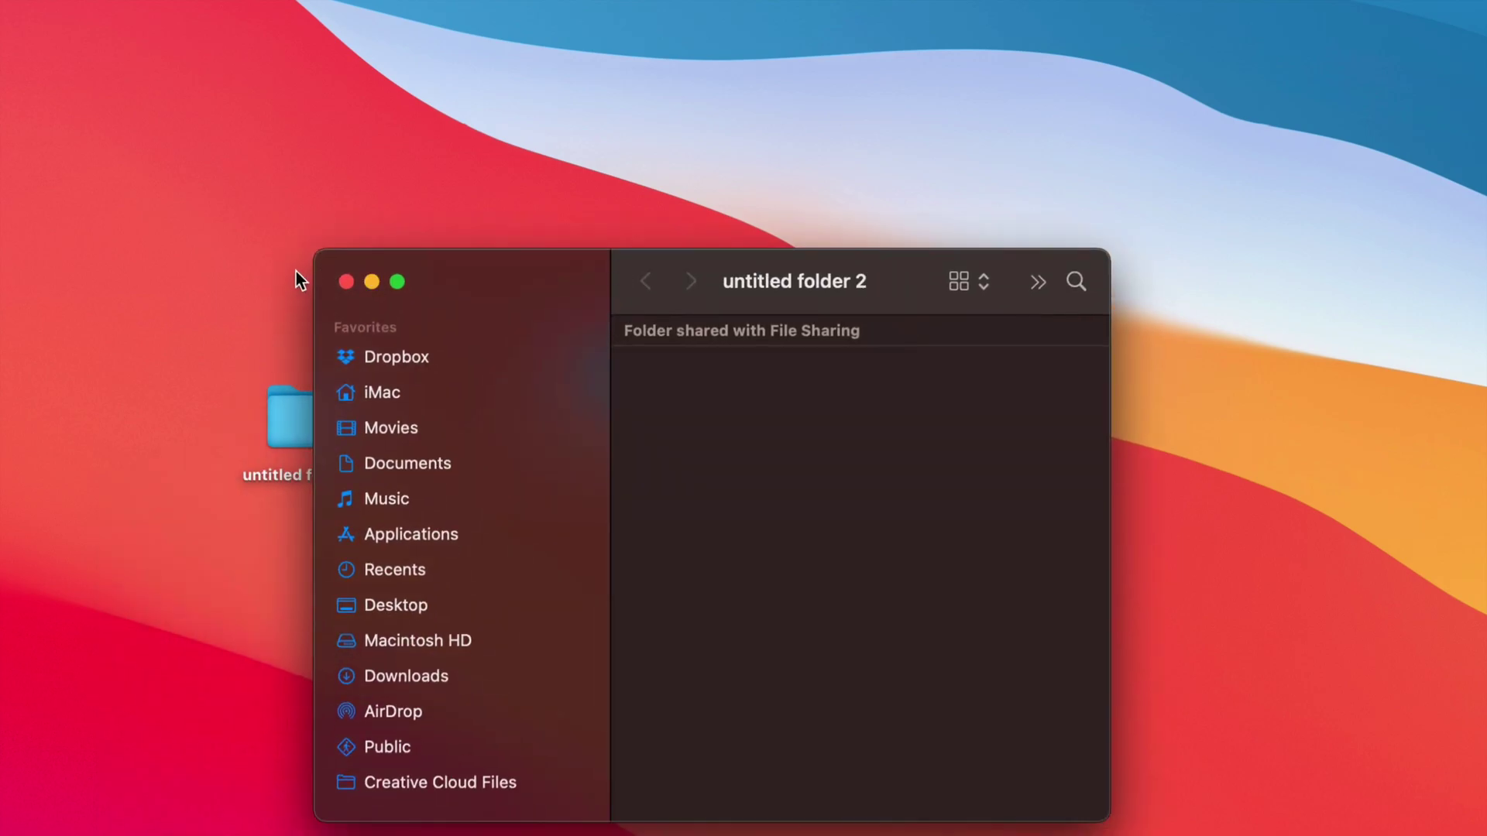
# Close the folder window and line untitled folder 2 up beside the two sadhjasjkhdkjash folders.
pyautogui.click(346, 281)
pyautogui.moveTo(309, 440); pyautogui.dragTo(445, 392)
pyautogui.click(749, 562)
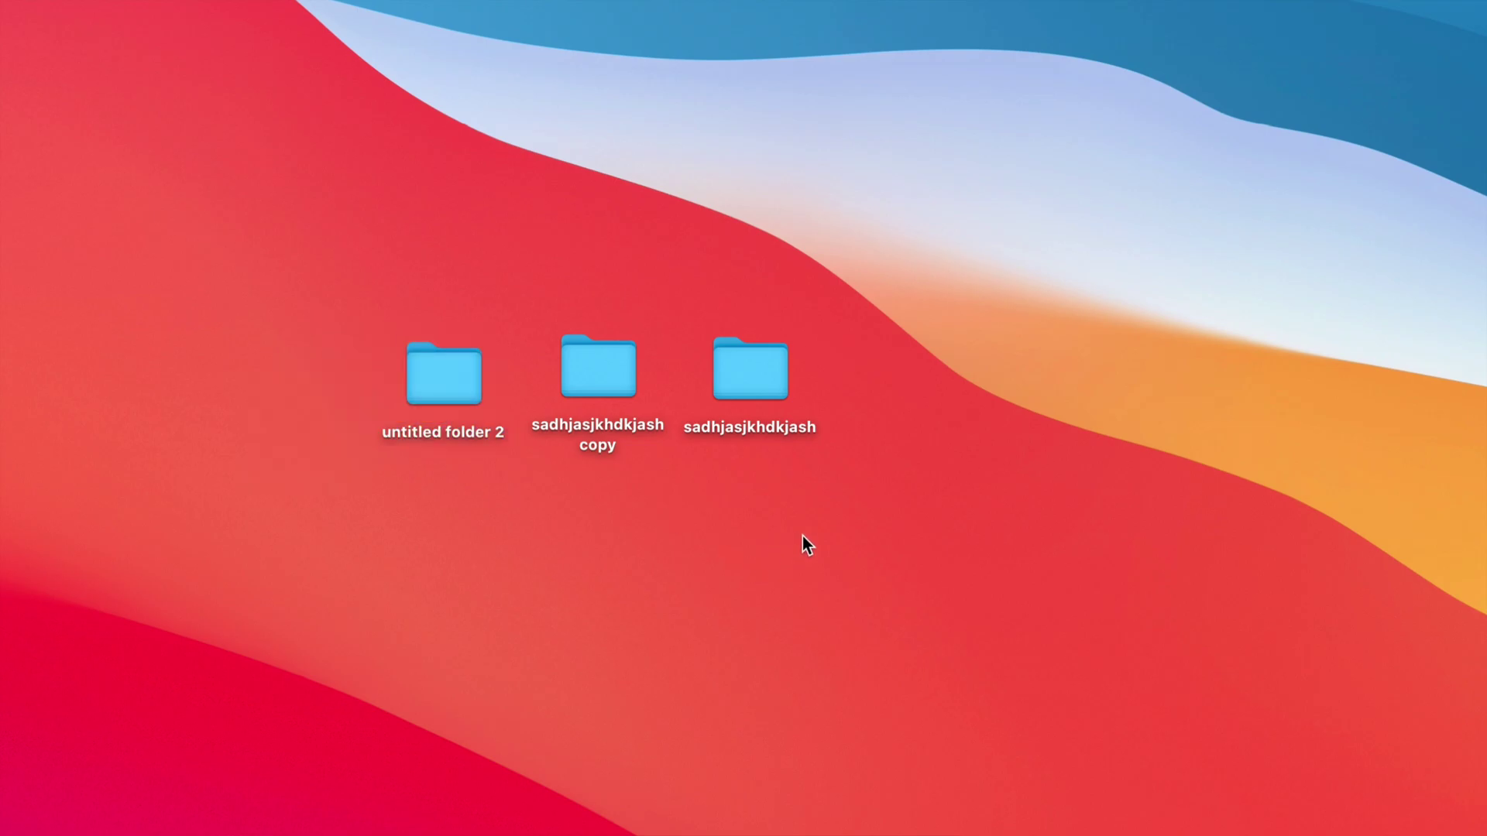
# Copy the desktop sadhjasjkhdkjash folder via its right-click menu.
pyautogui.rightClick(756, 369)
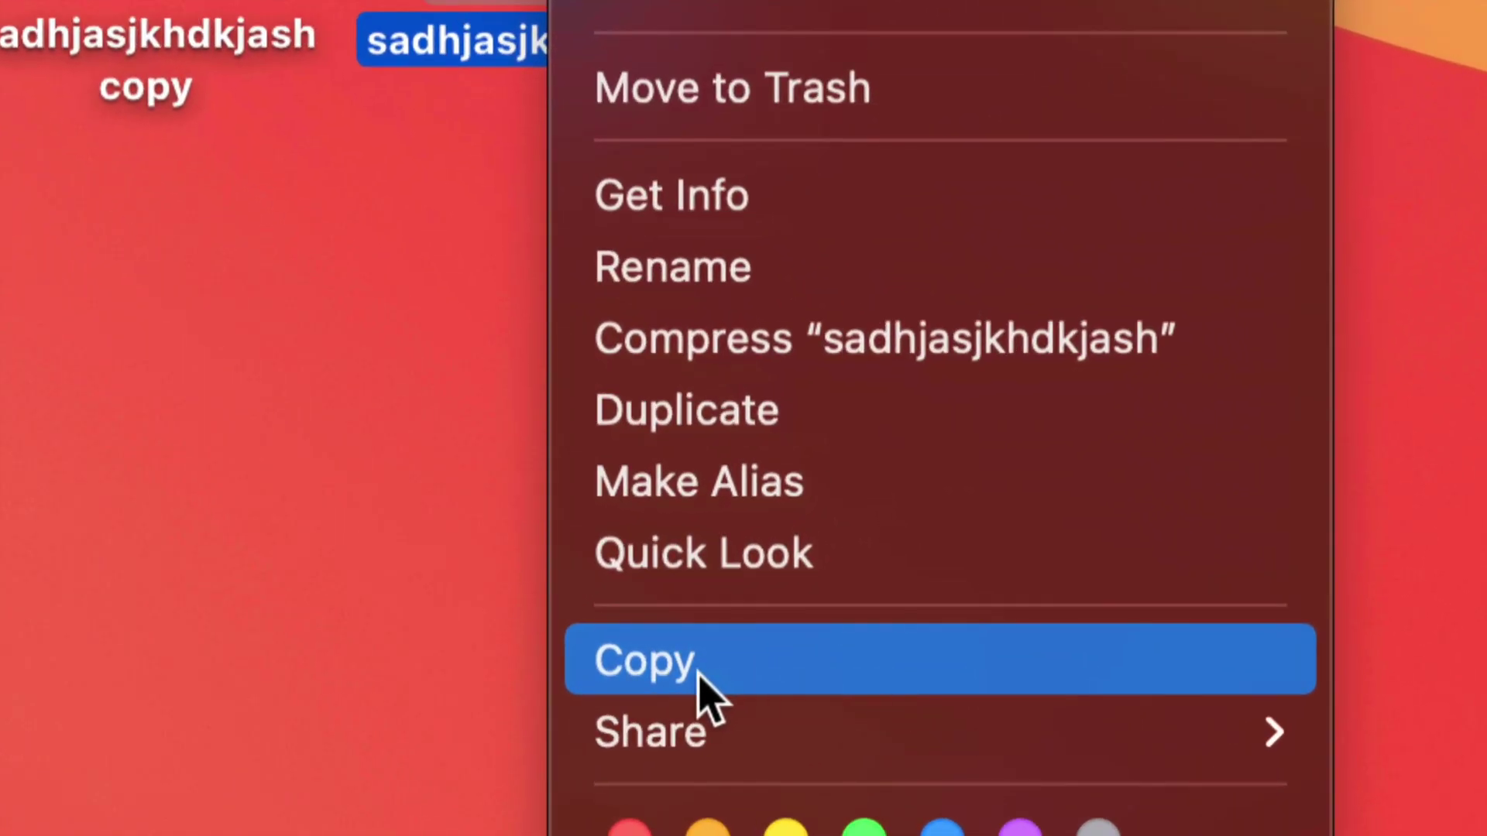
pyautogui.click(698, 675)
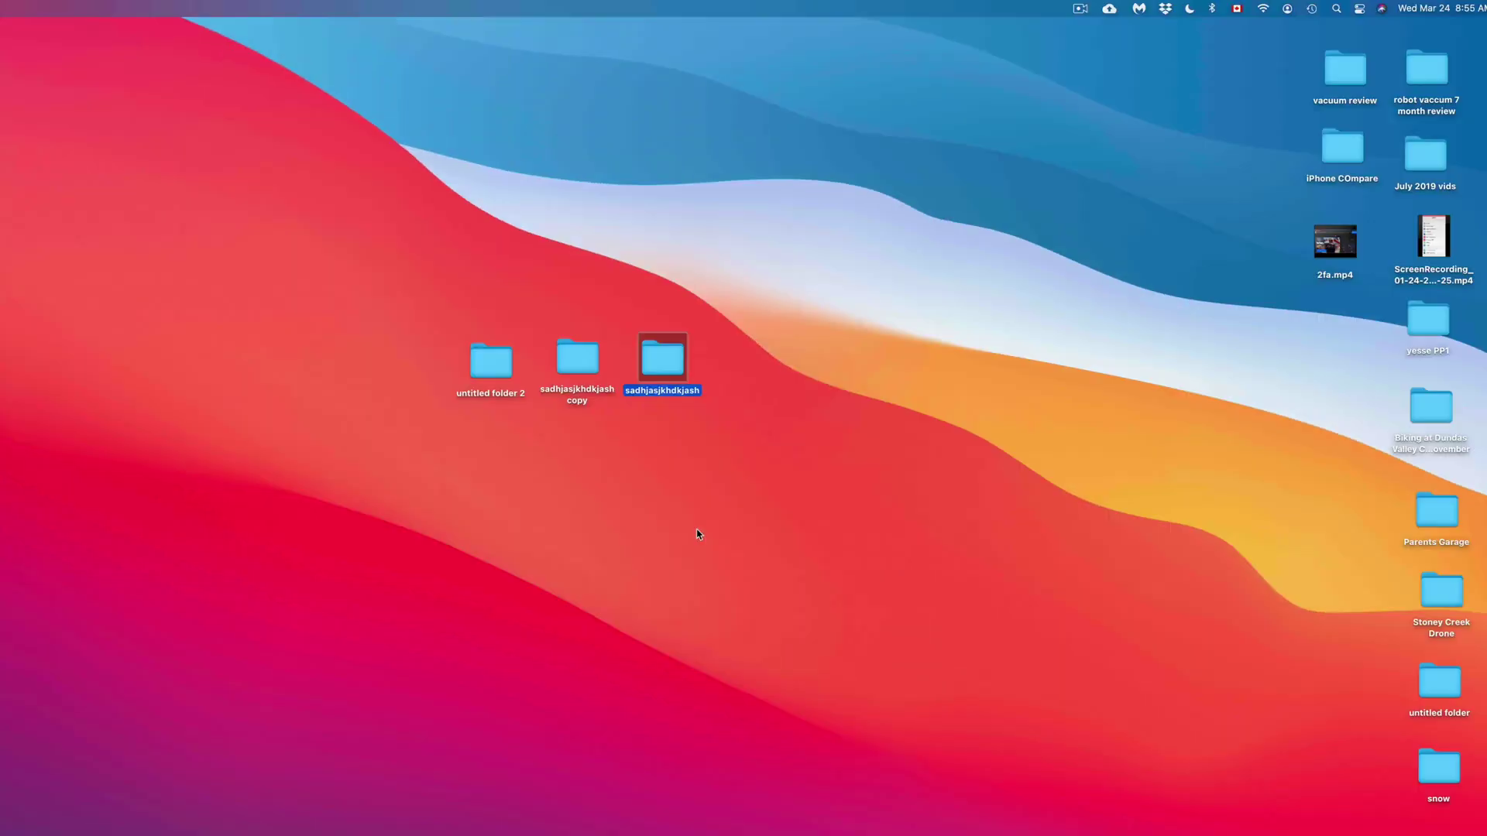
pyautogui.click(736, 439)
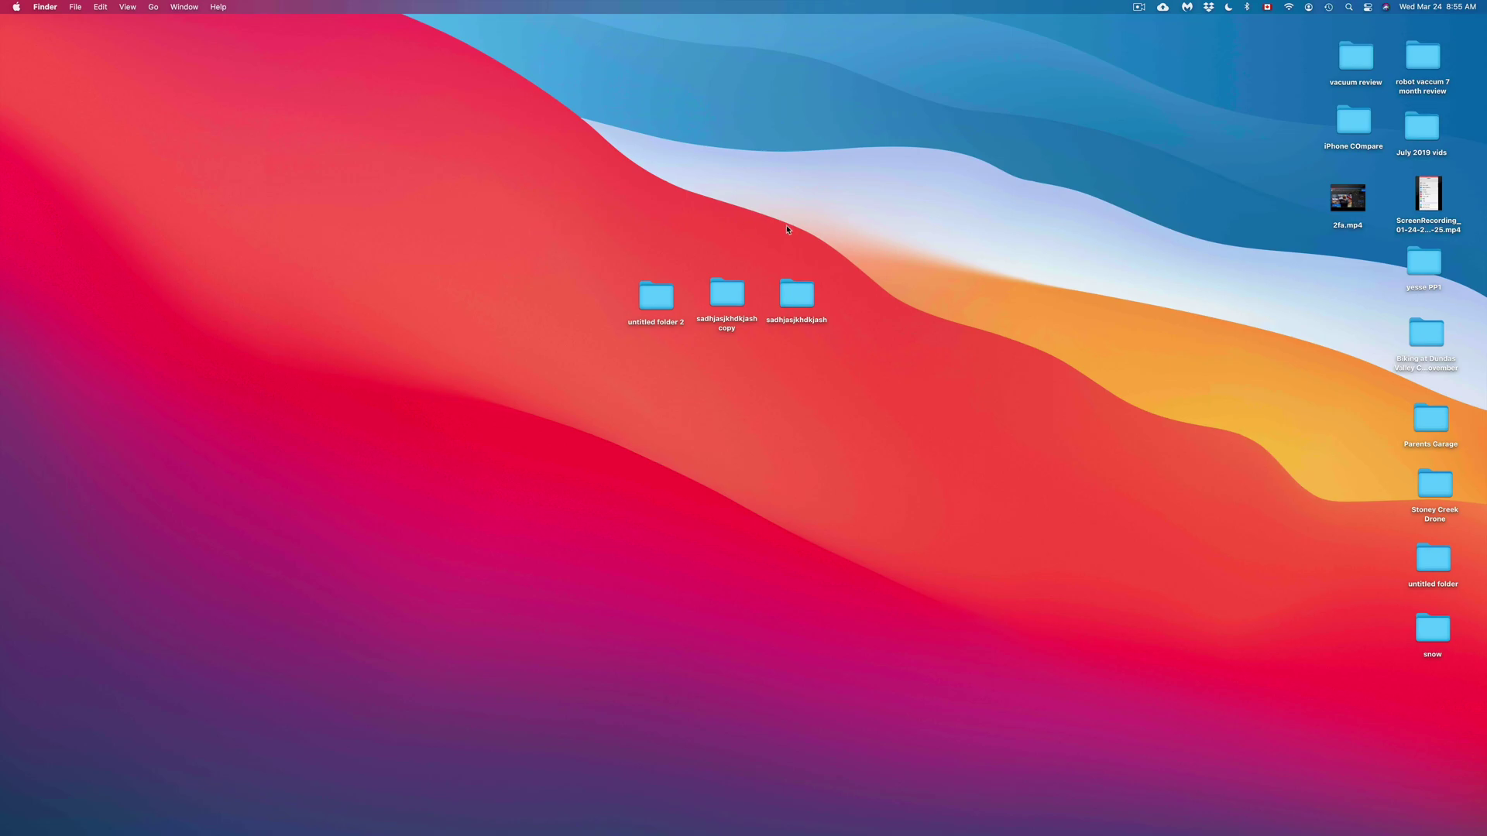
# Open untitled folder 2 and paste sadhjasjkhdkjash into it with Paste Item.
pyautogui.doubleClick(661, 296)
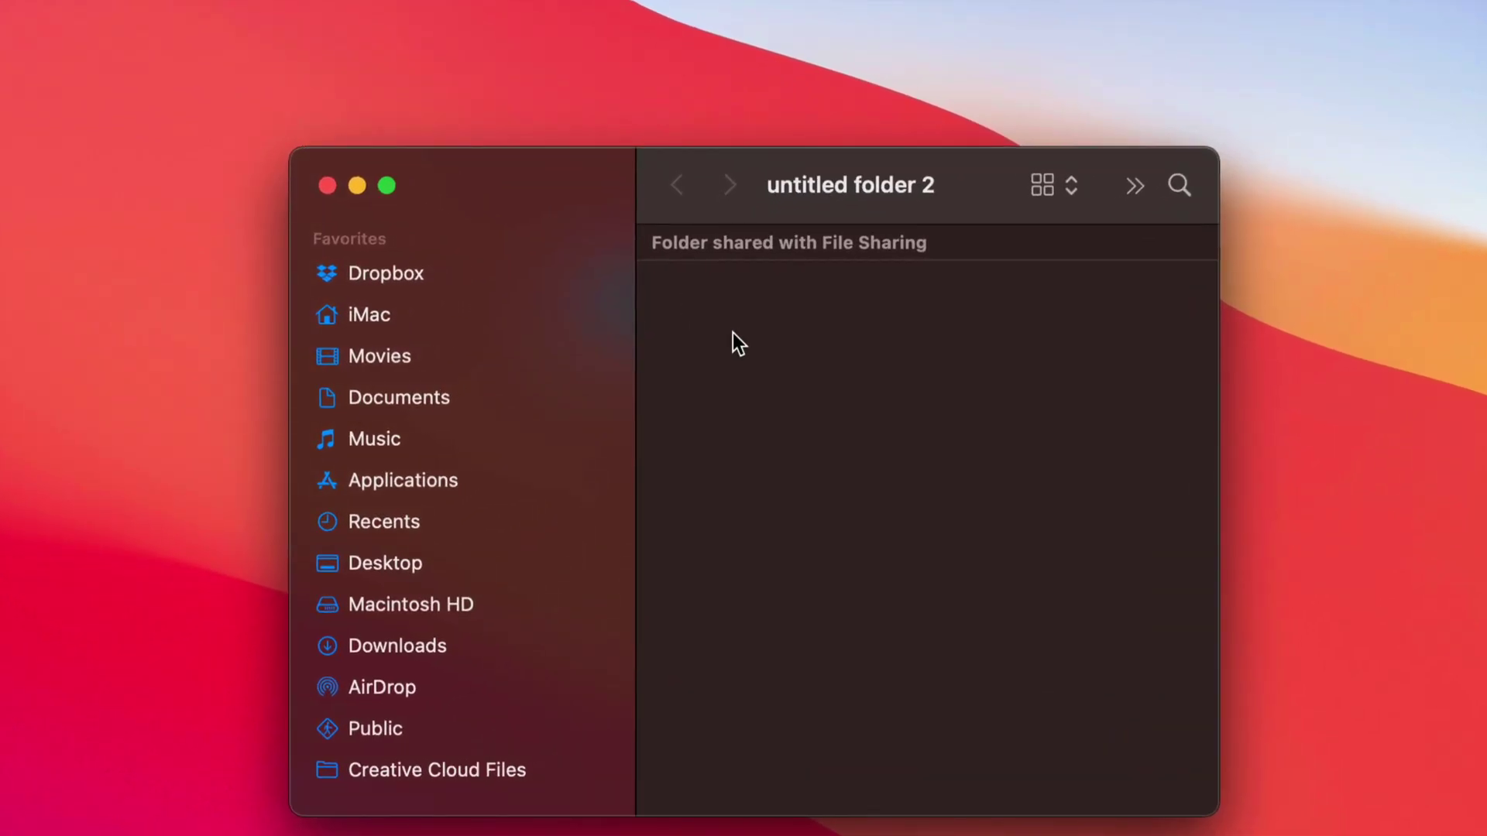
pyautogui.rightClick(733, 334)
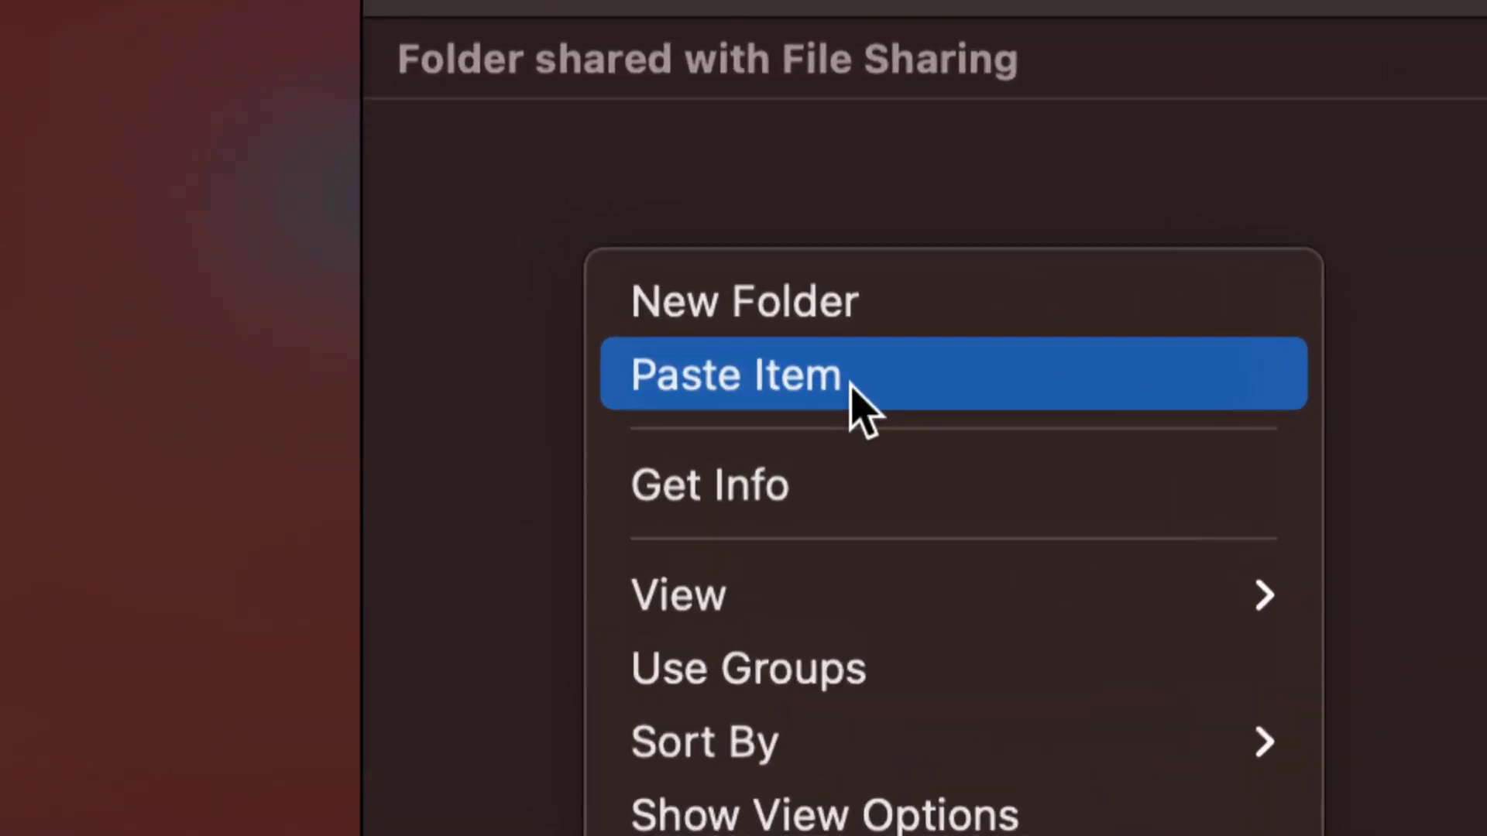
pyautogui.click(773, 384)
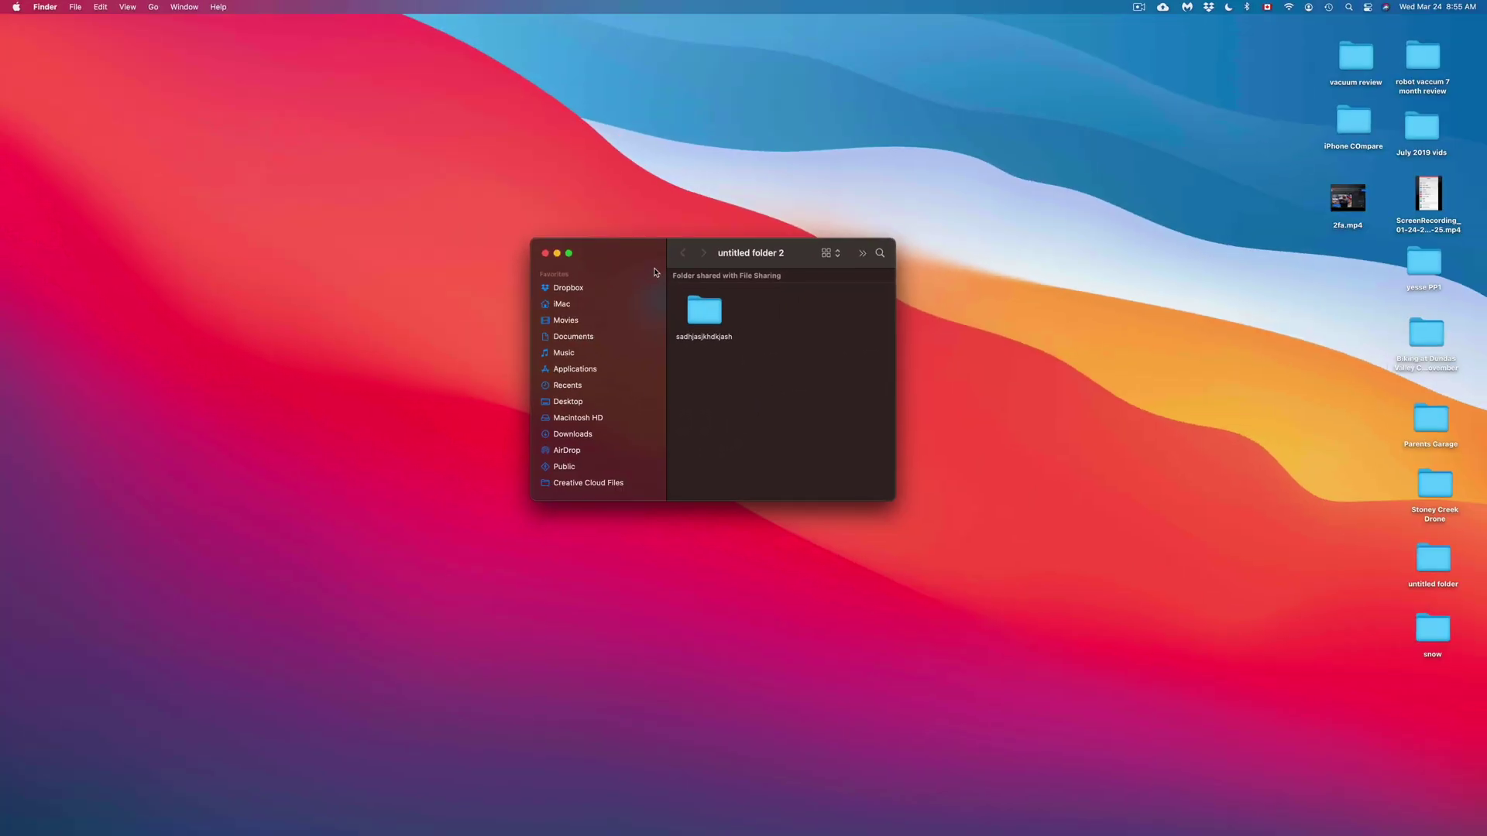
pyautogui.moveTo(652, 269); pyautogui.dragTo(612, 379)
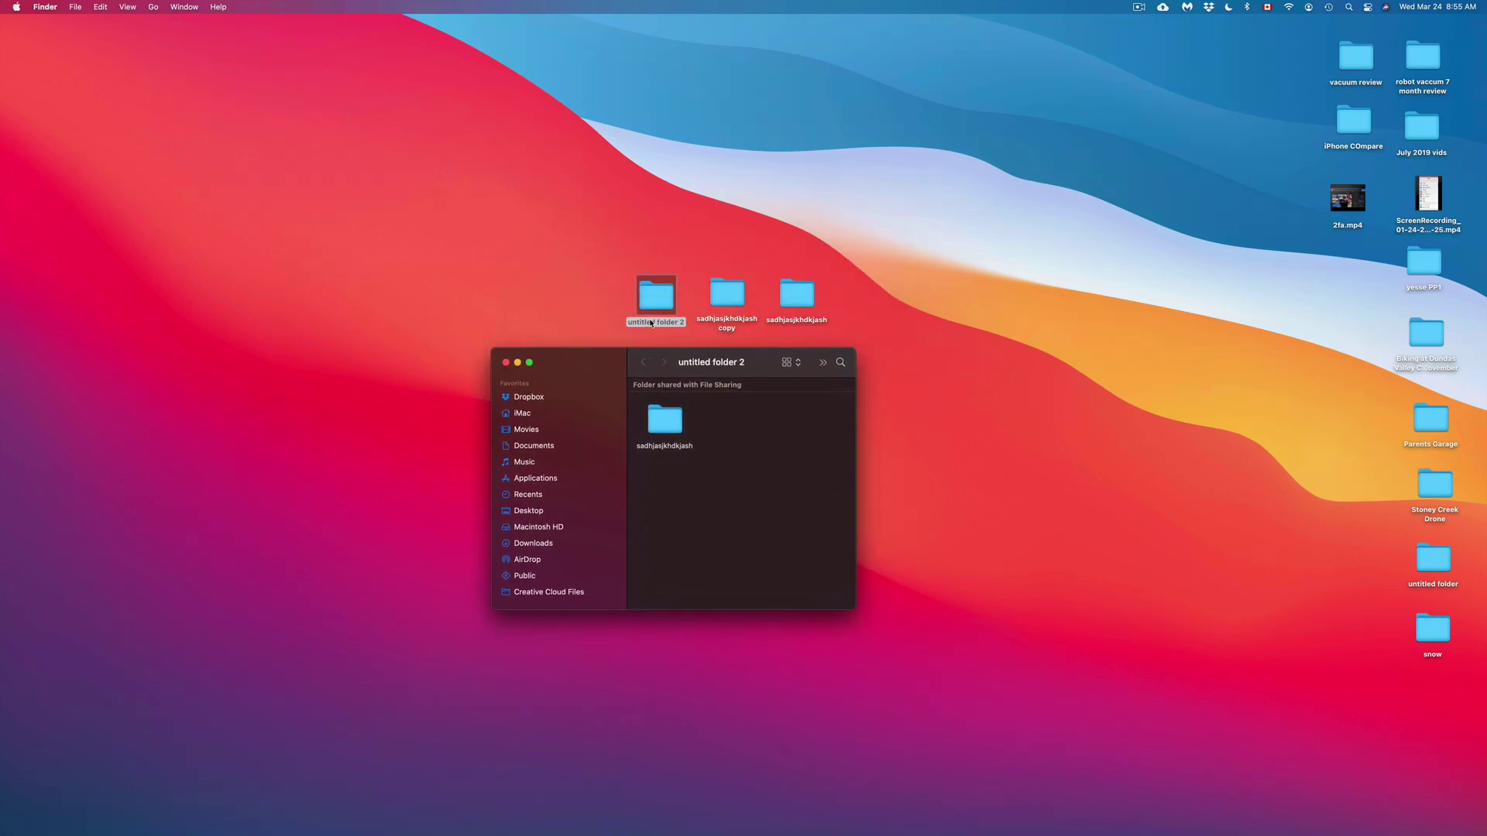
# Copy the desktop 'sadhjasjkhdkjash copy' folder and paste it into untitled folder 2.
pyautogui.click(842, 313)
pyautogui.click(858, 308)
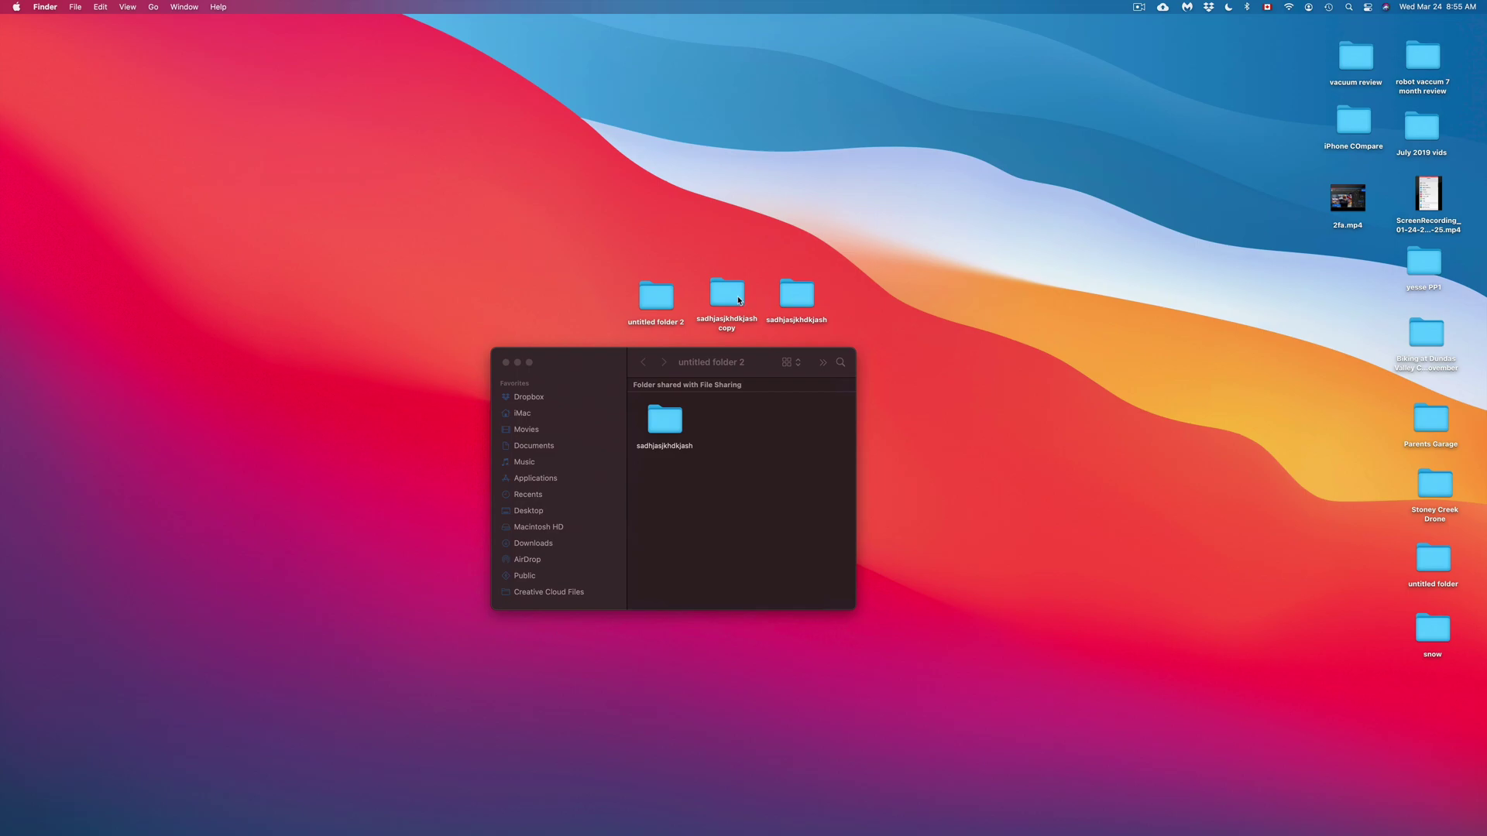
pyautogui.click(739, 300)
pyautogui.rightClick(739, 300)
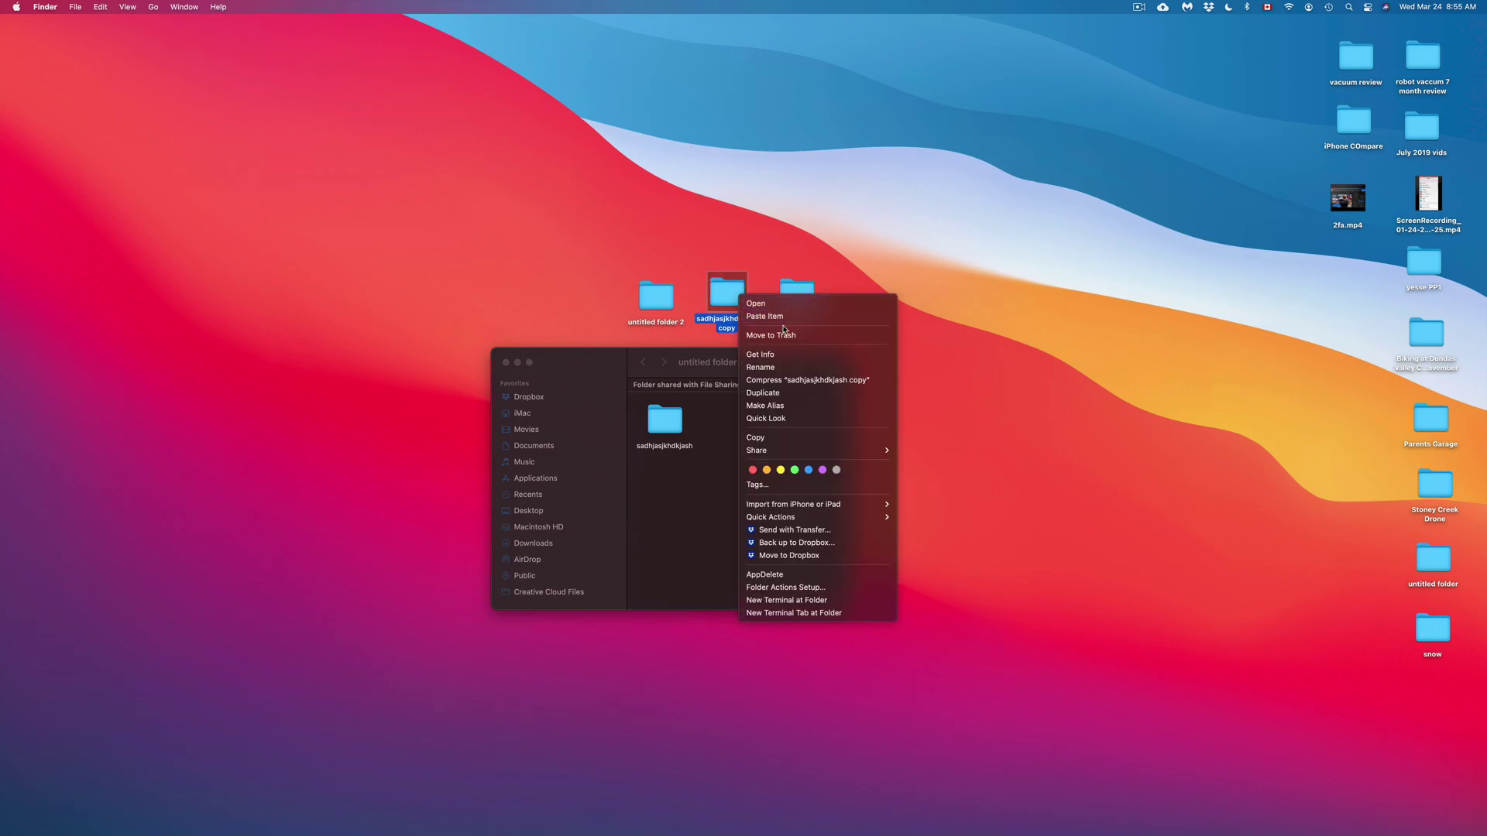
pyautogui.click(773, 438)
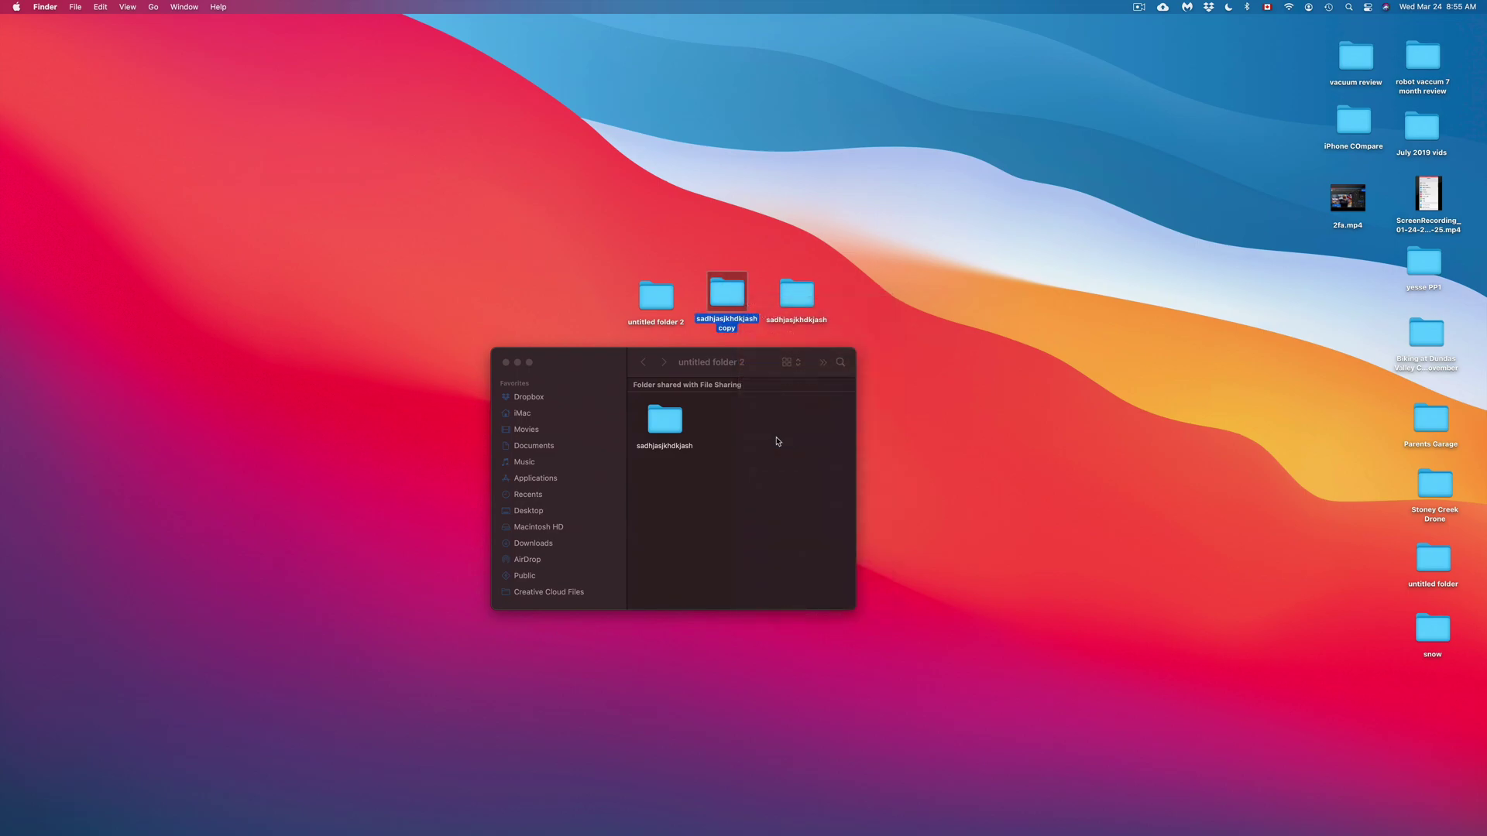
pyautogui.click(749, 435)
pyautogui.rightClick(741, 434)
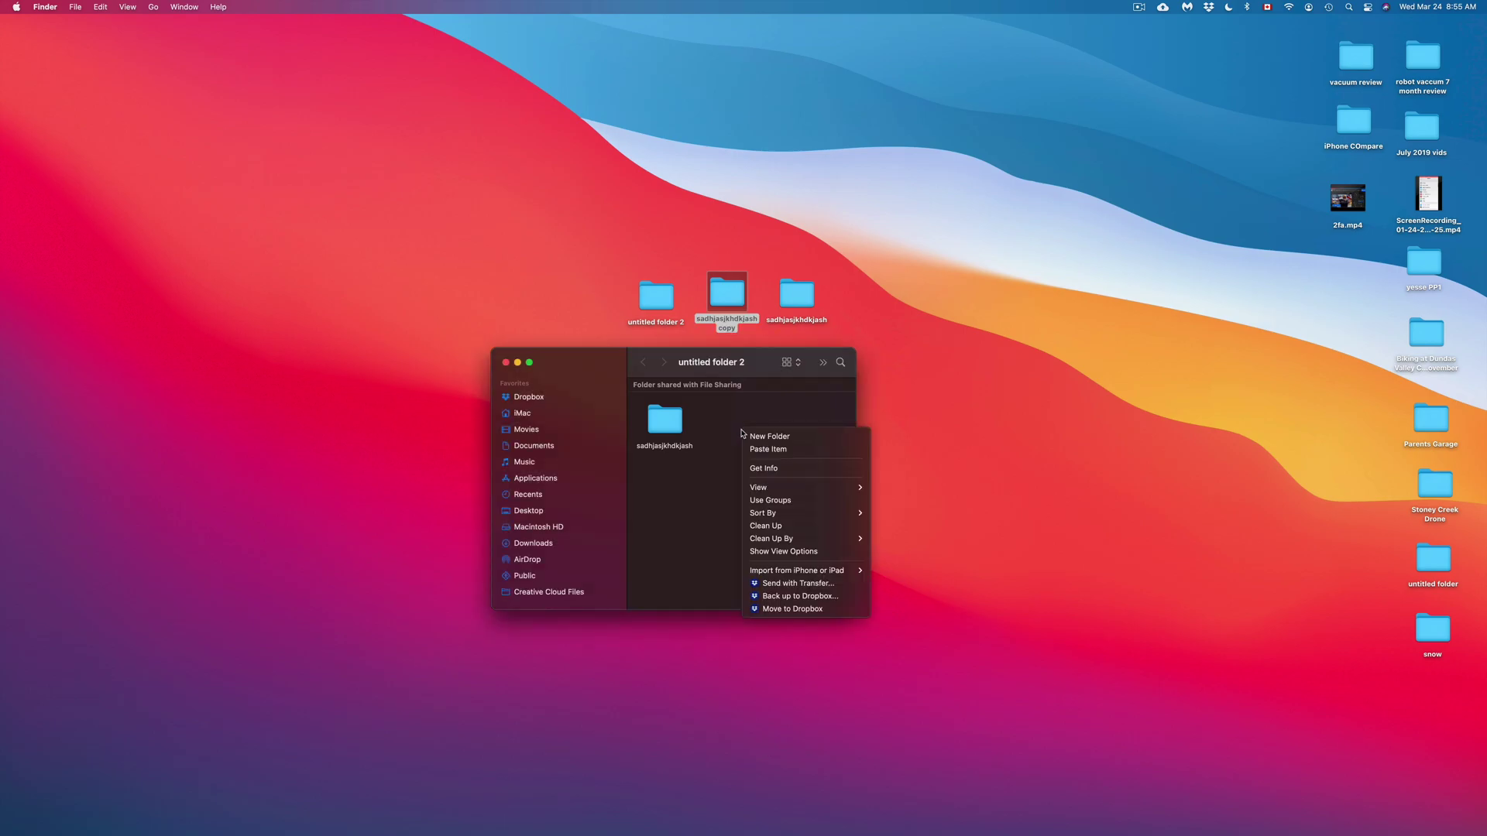
pyautogui.click(778, 446)
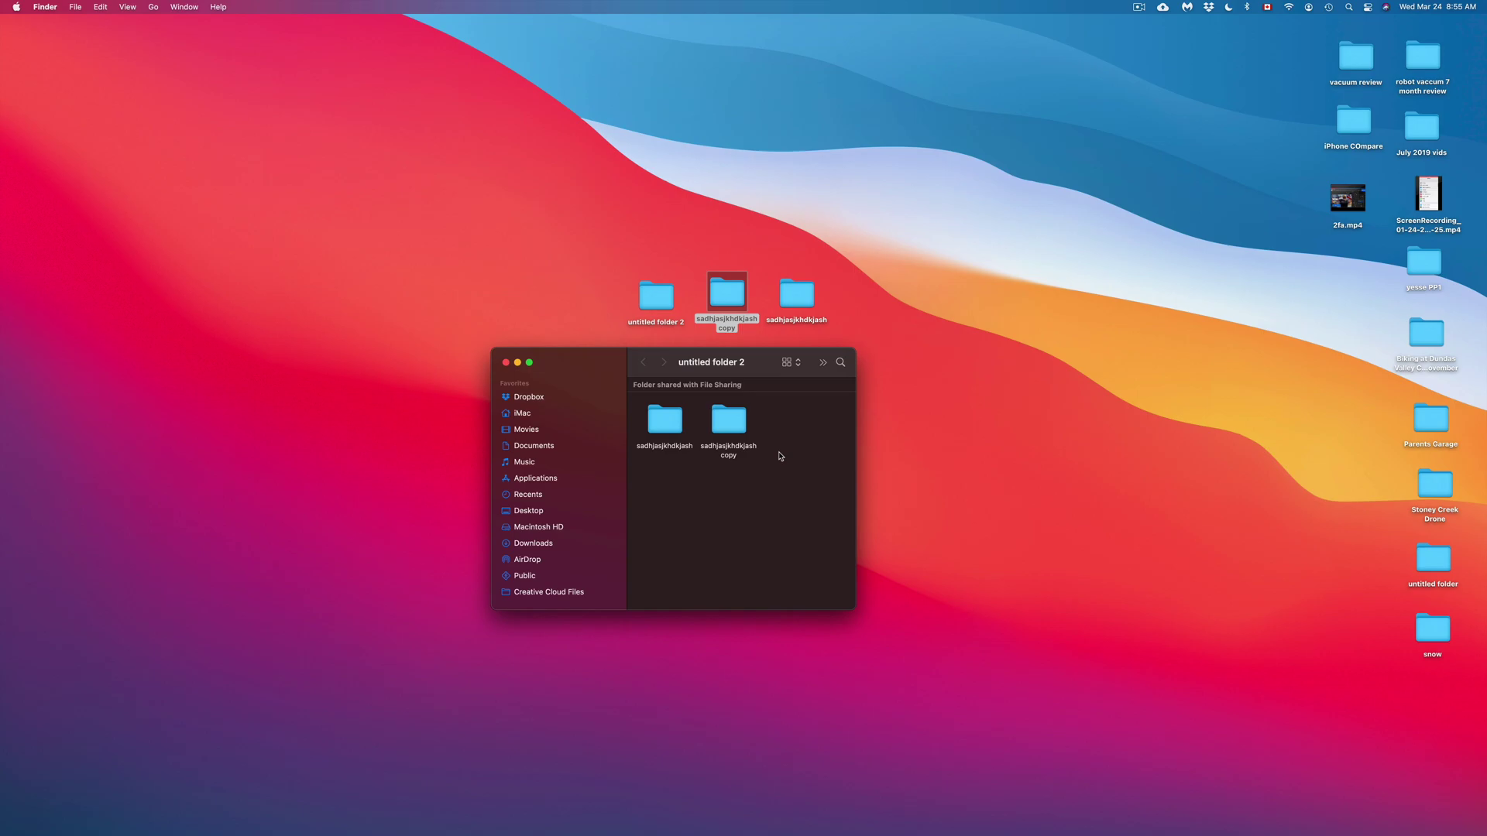
# Move 2fa.mp4 beside the sadhjasjkhdkjash folder and raise the folder window to the top.
pyautogui.click(1361, 204)
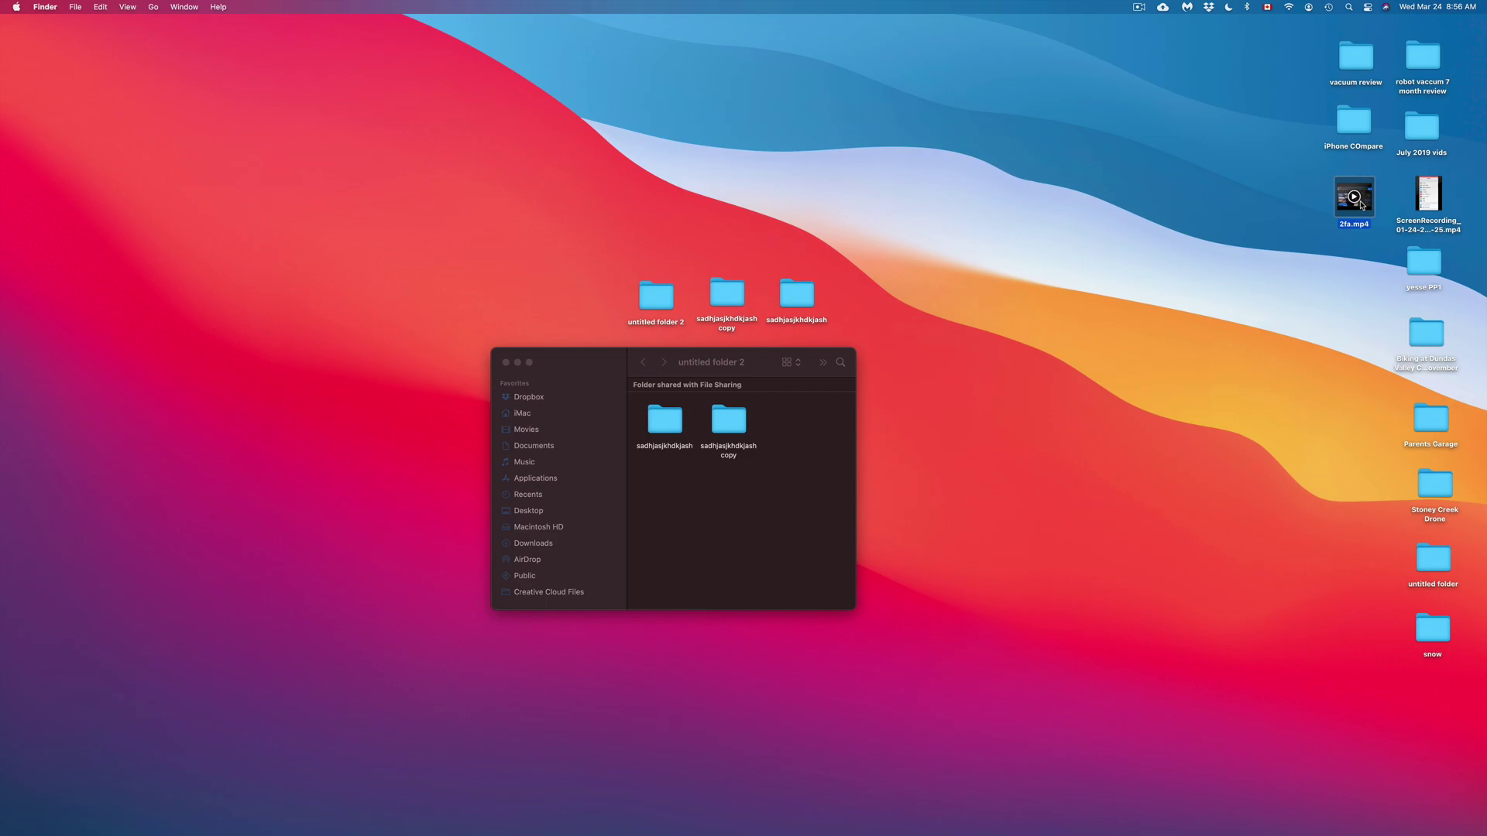
pyautogui.moveTo(1365, 208); pyautogui.dragTo(892, 303)
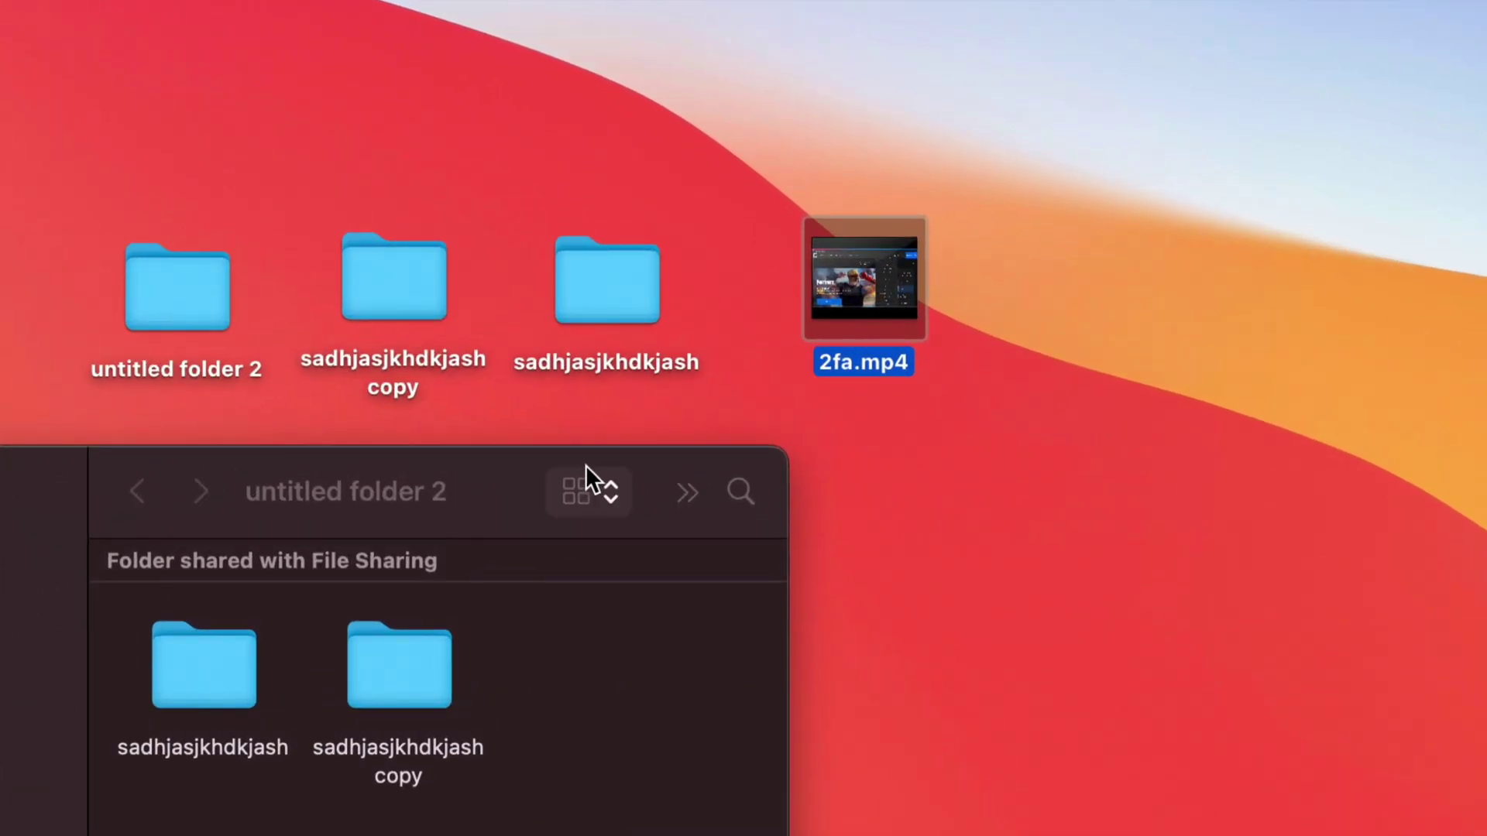
pyautogui.click(587, 480)
pyautogui.click(491, 170)
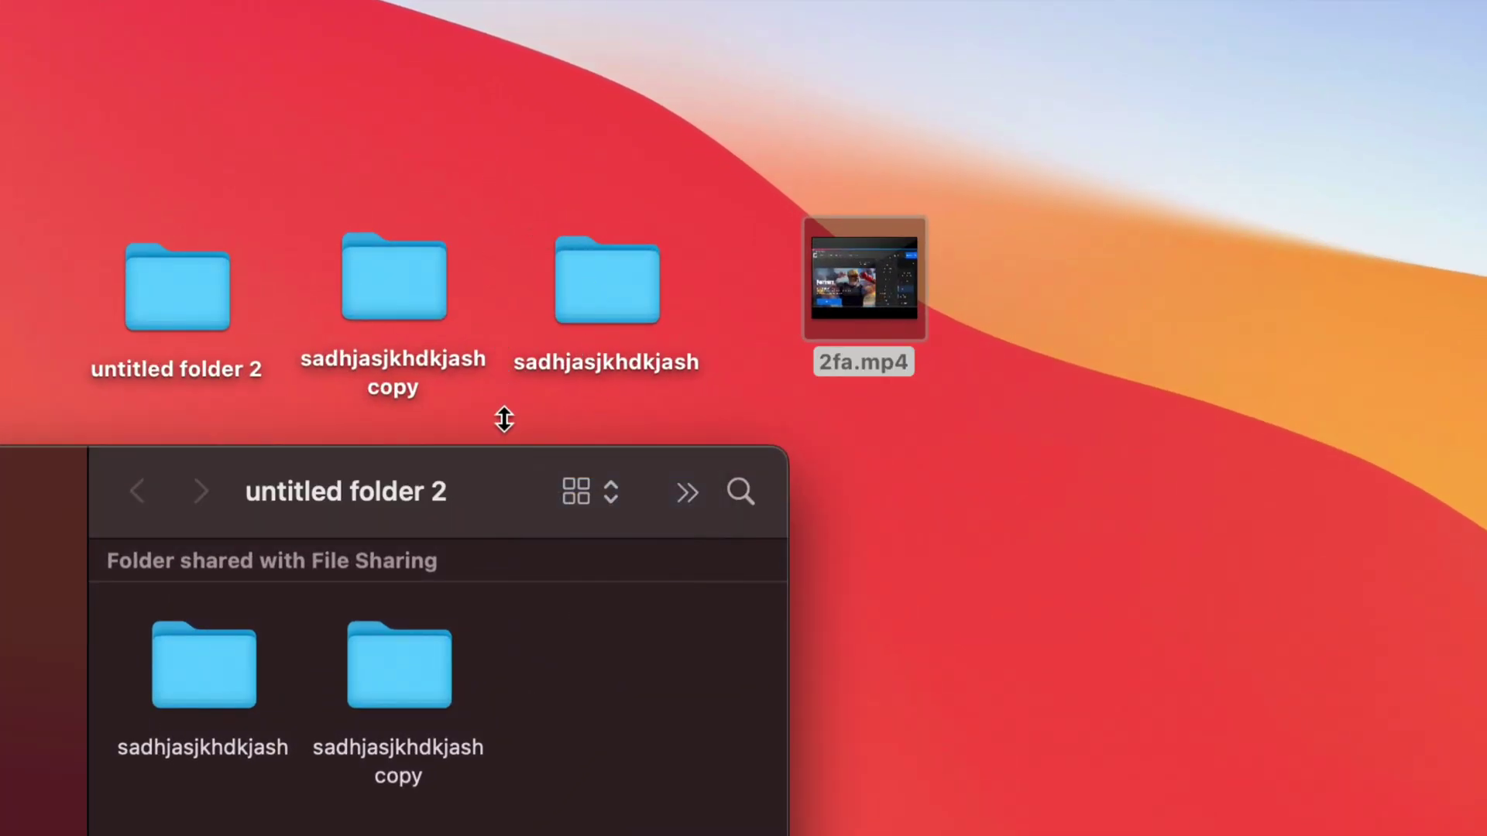
pyautogui.moveTo(506, 474); pyautogui.dragTo(481, 62)
# Copy 2fa.mp4 and paste it into untitled folder 2 with Paste Item.
pyautogui.moveTo(866, 278)
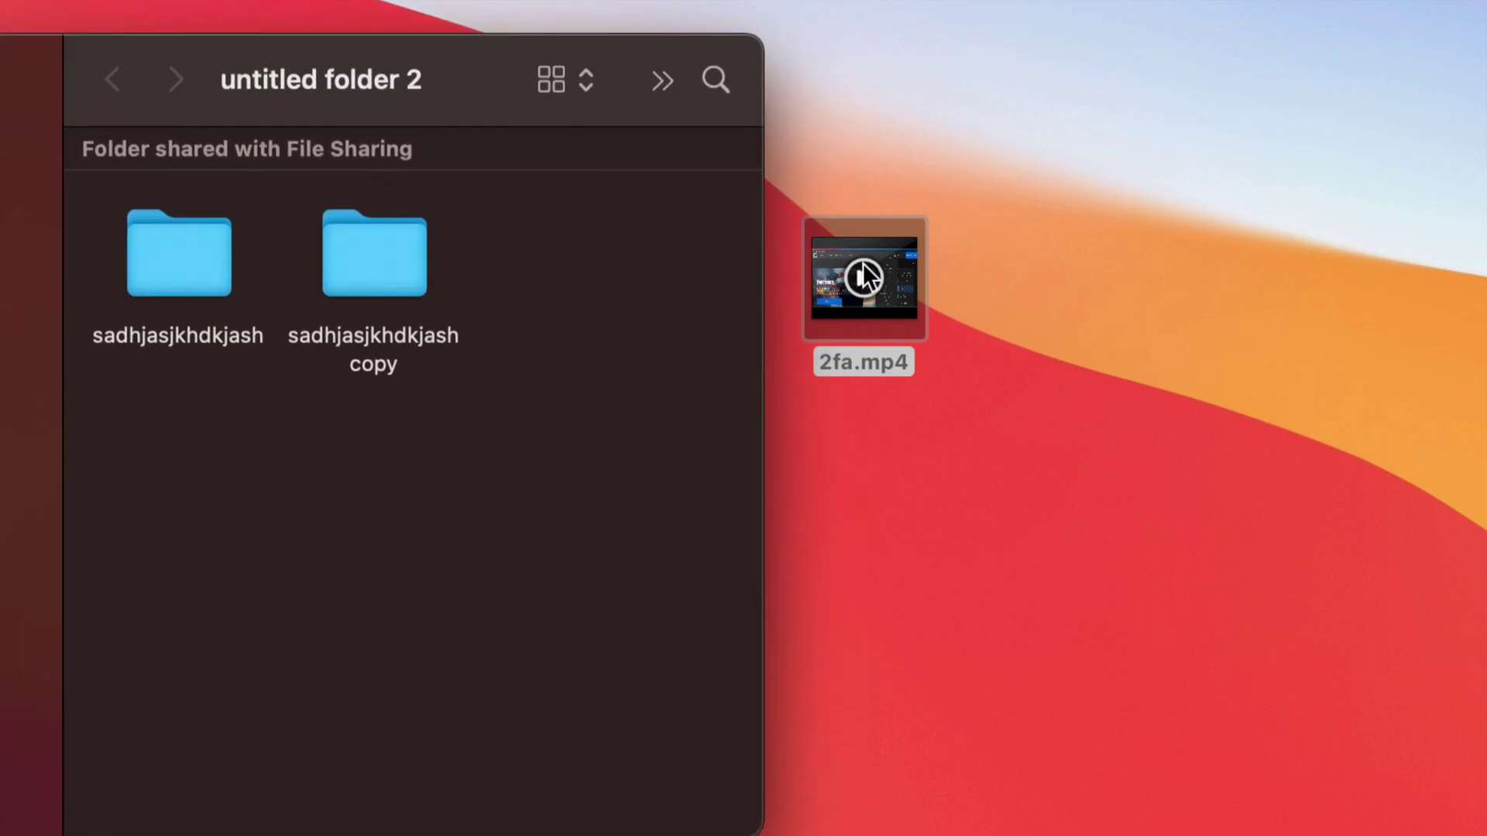
pyautogui.rightClick(904, 301)
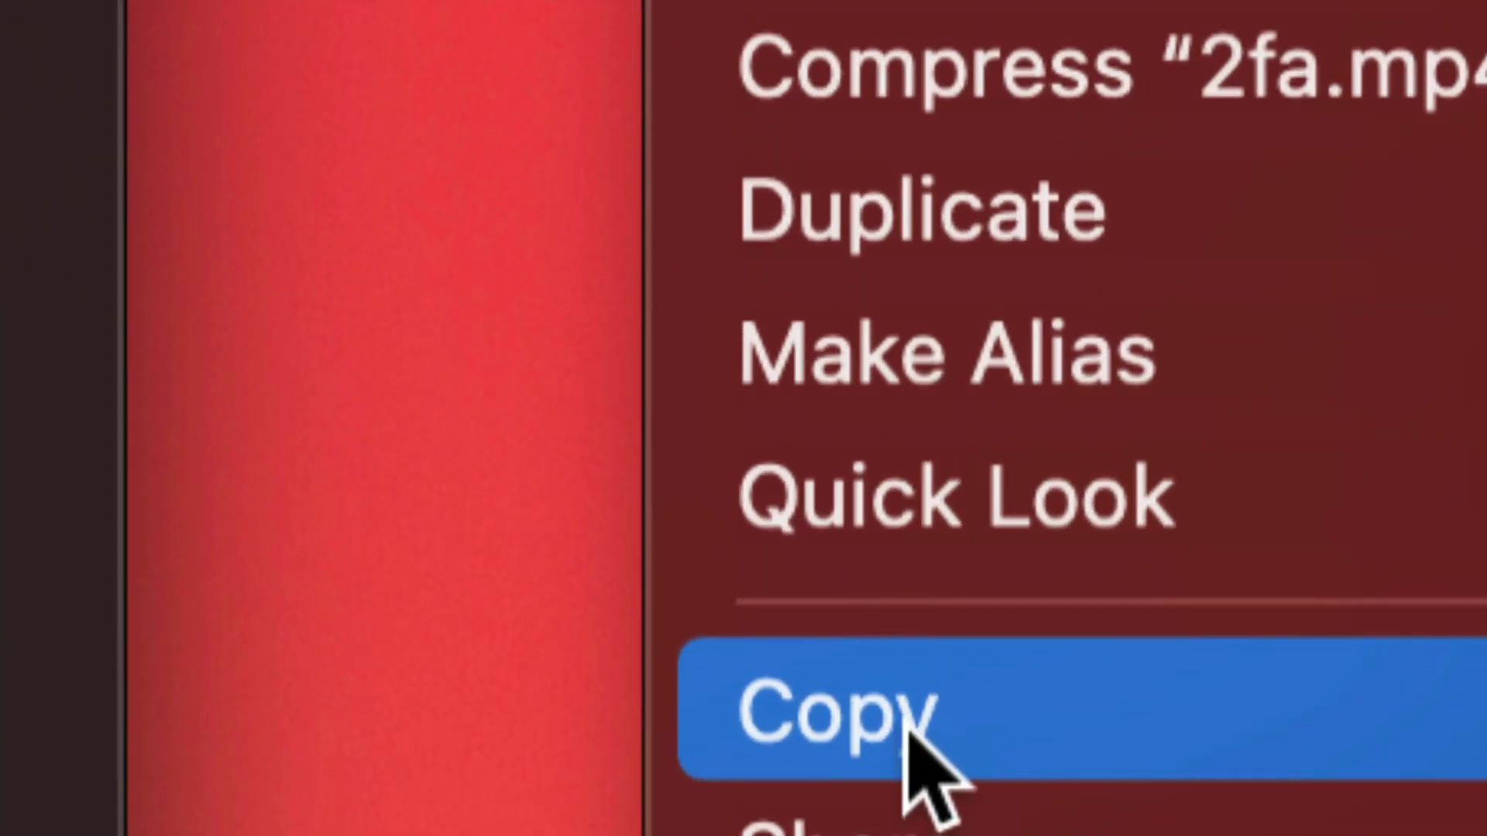
pyautogui.click(980, 738)
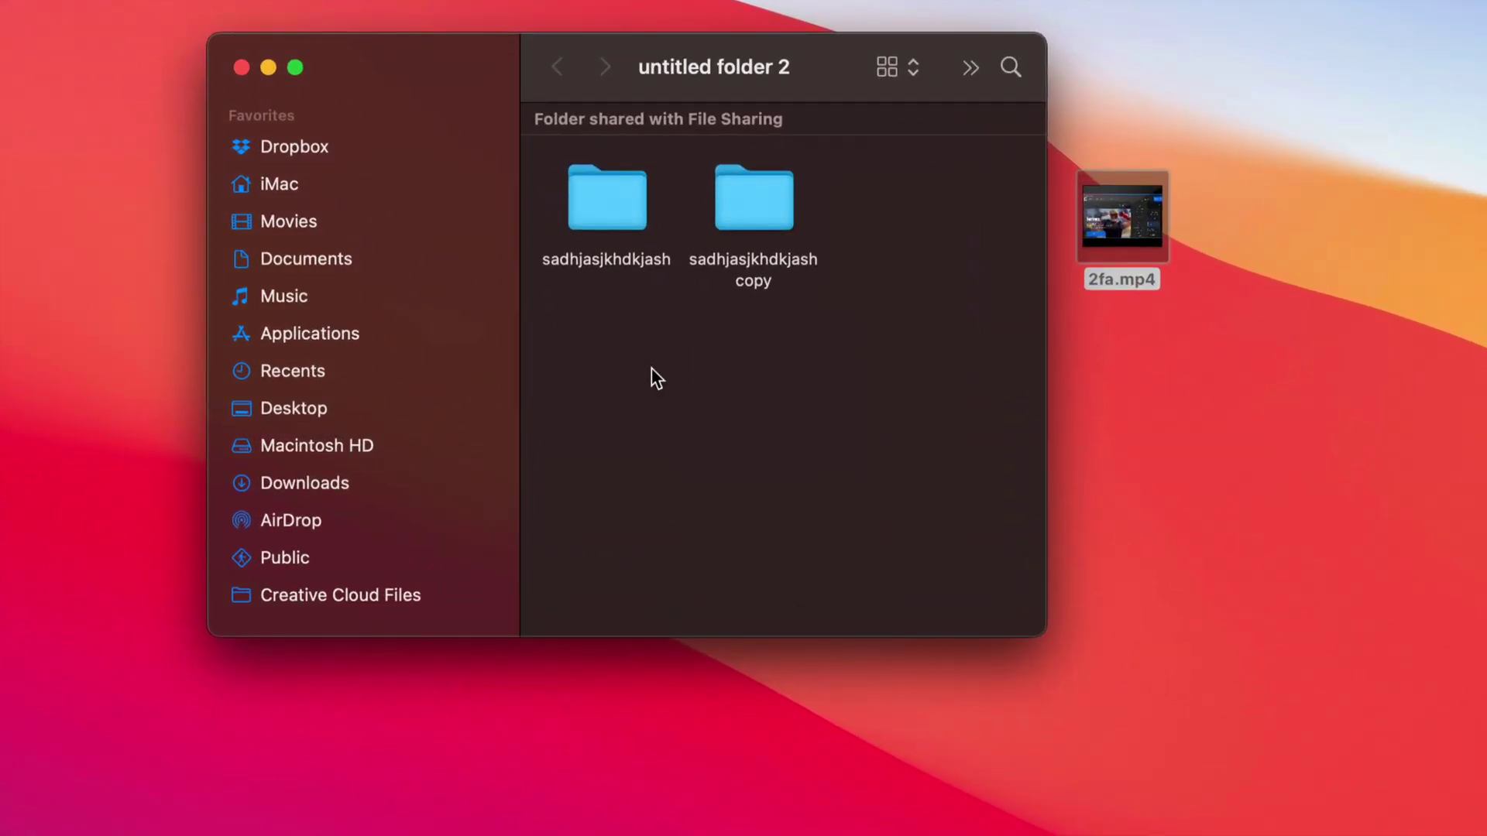
pyautogui.rightClick(676, 359)
pyautogui.click(724, 413)
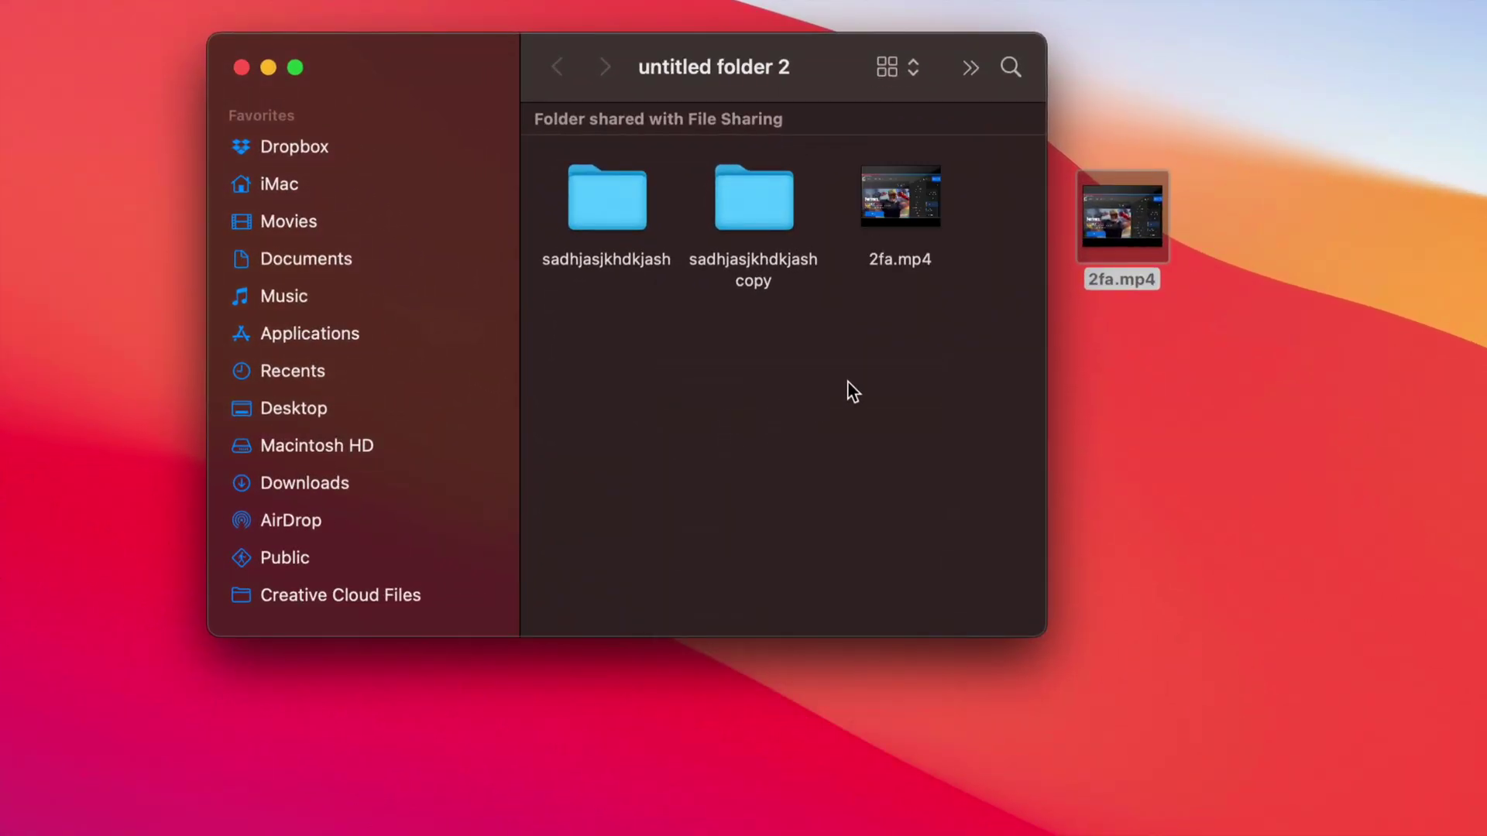
pyautogui.moveTo(891, 34); pyautogui.dragTo(850, 72)
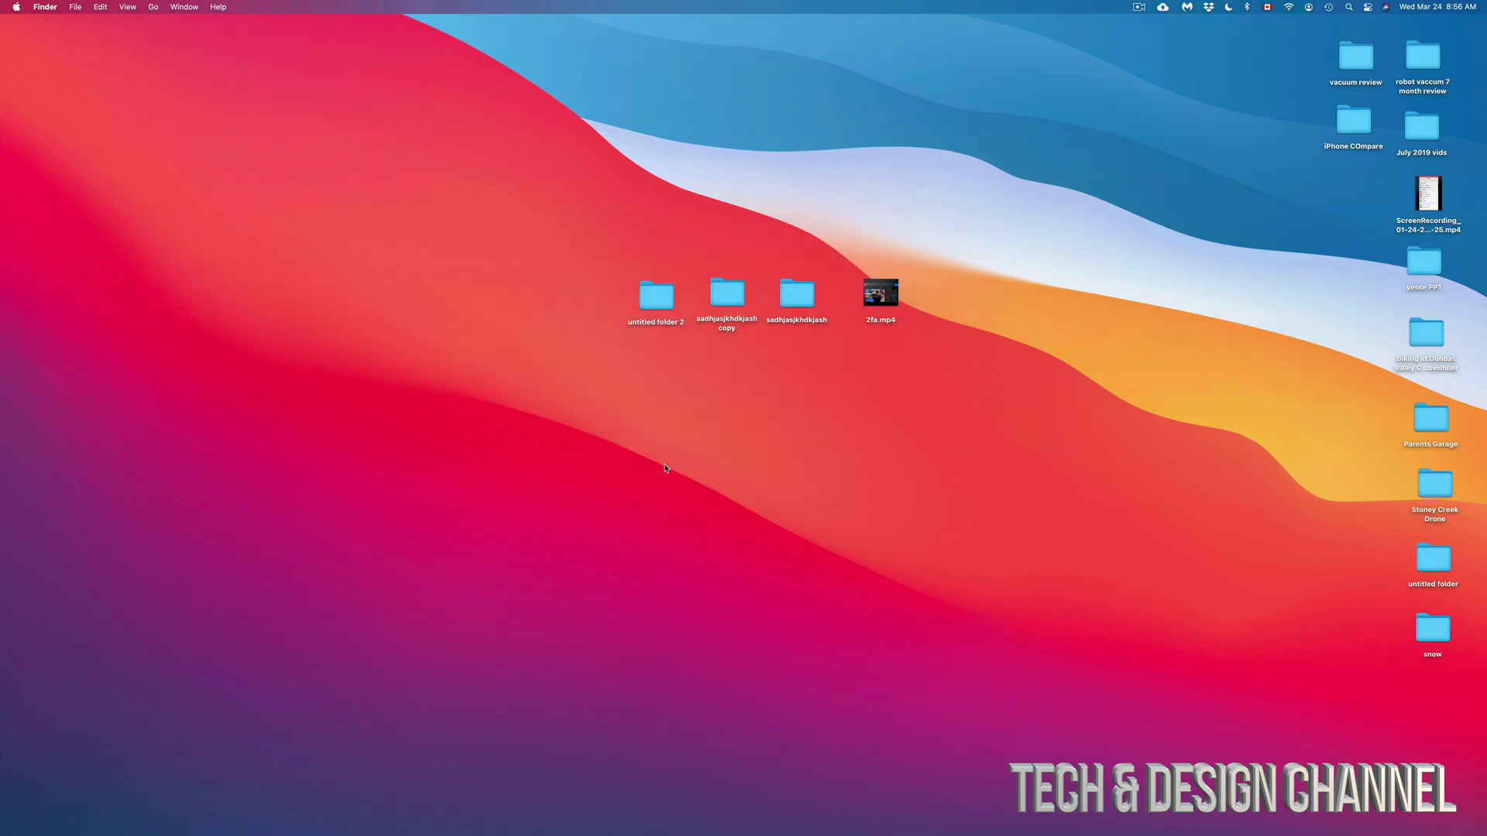
pyautogui.moveTo(790, 832)
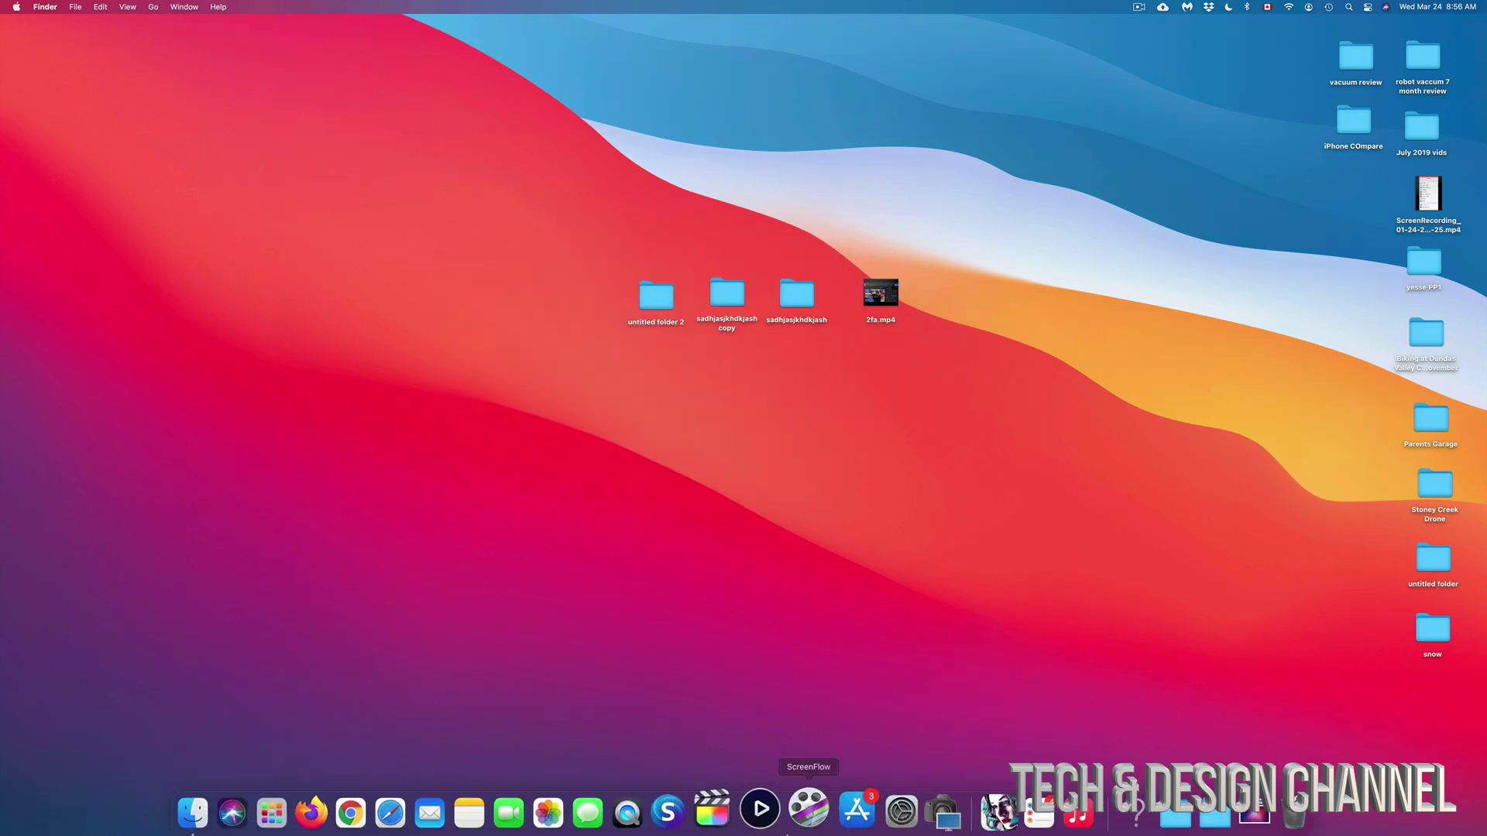
pyautogui.click(880, 833)
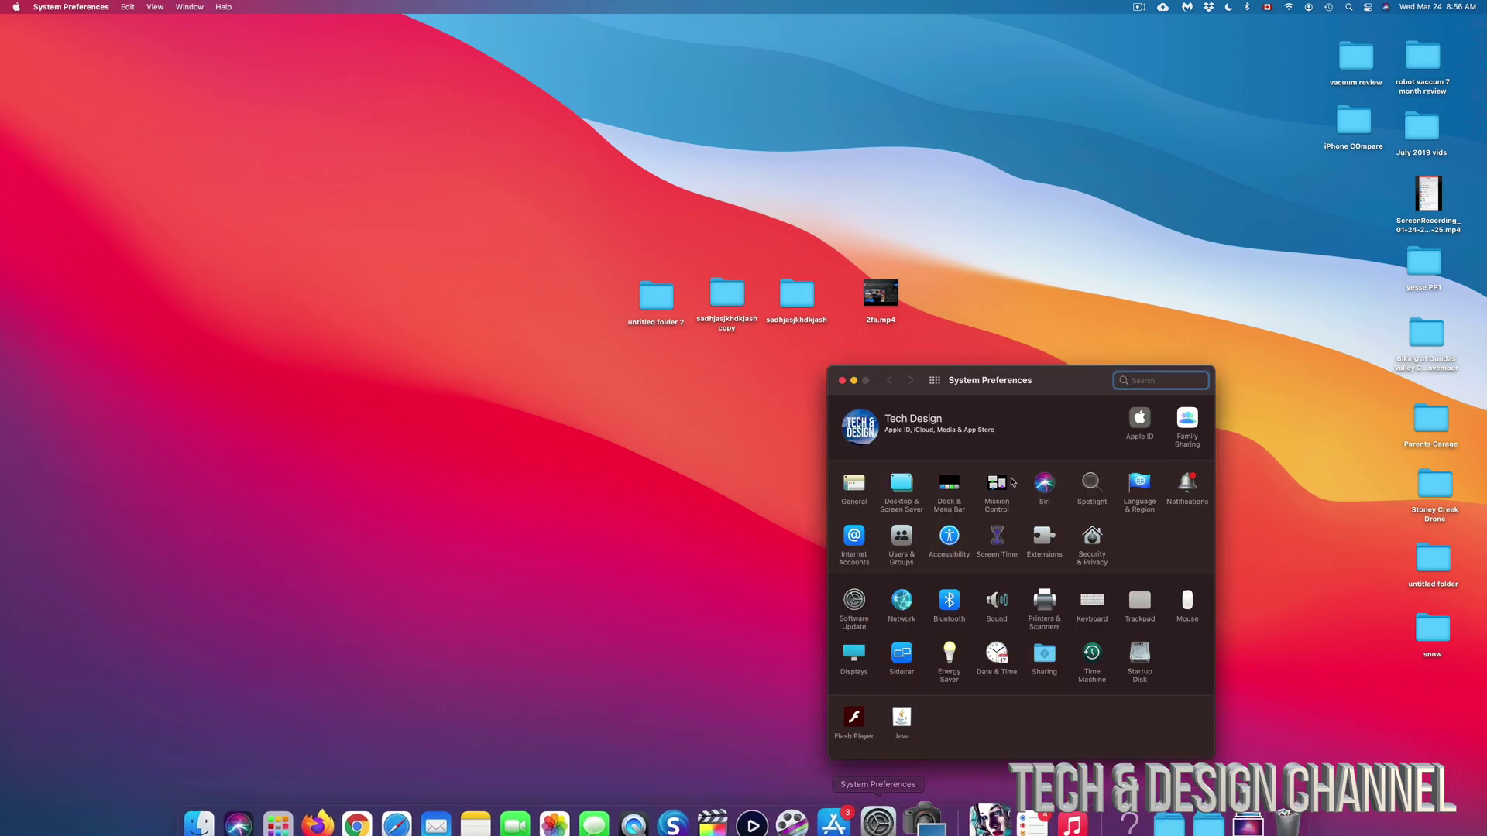
pyautogui.moveTo(978, 365); pyautogui.dragTo(781, 241)
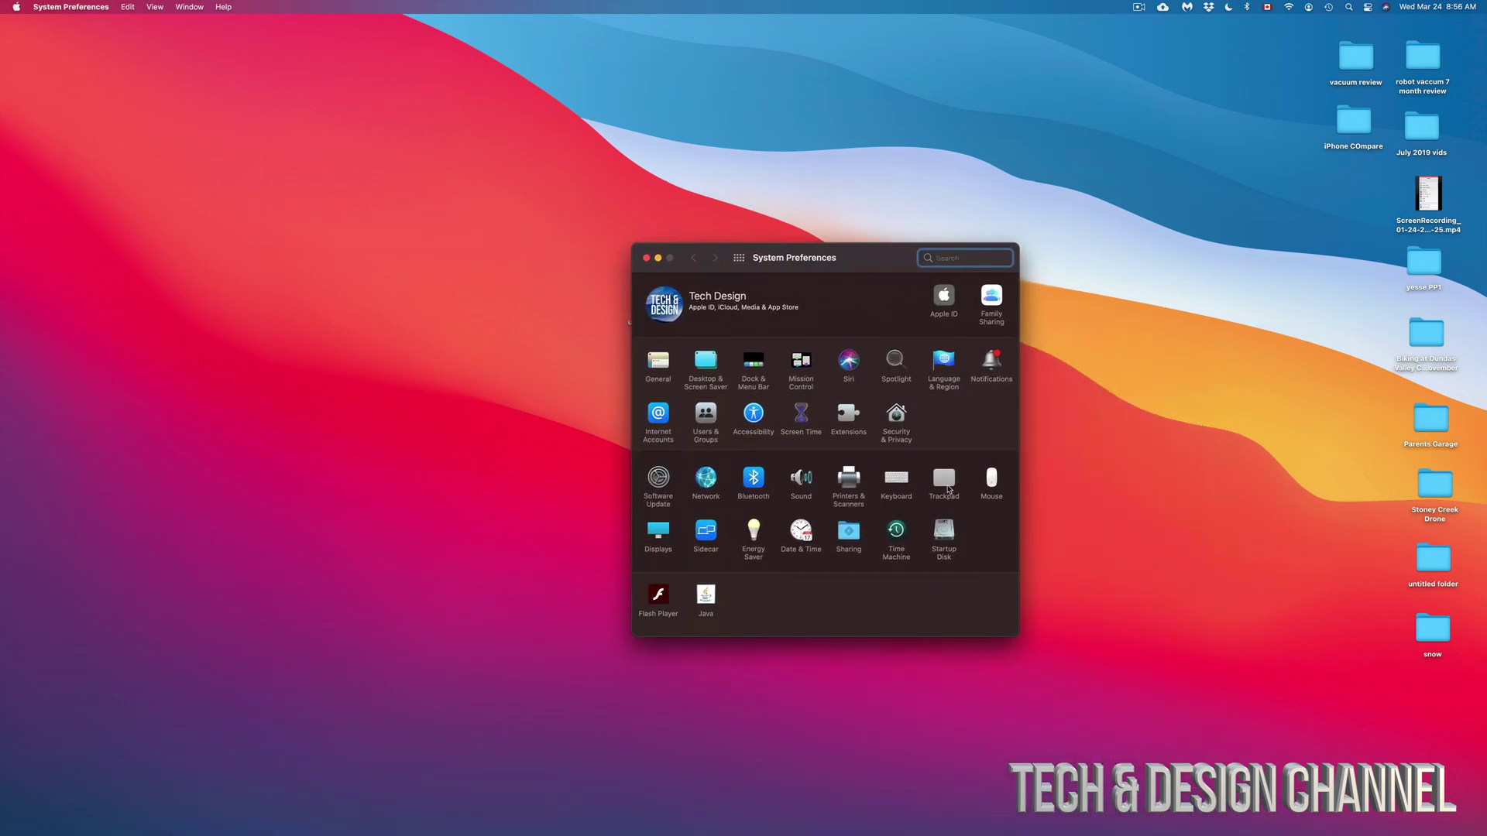
pyautogui.click(944, 478)
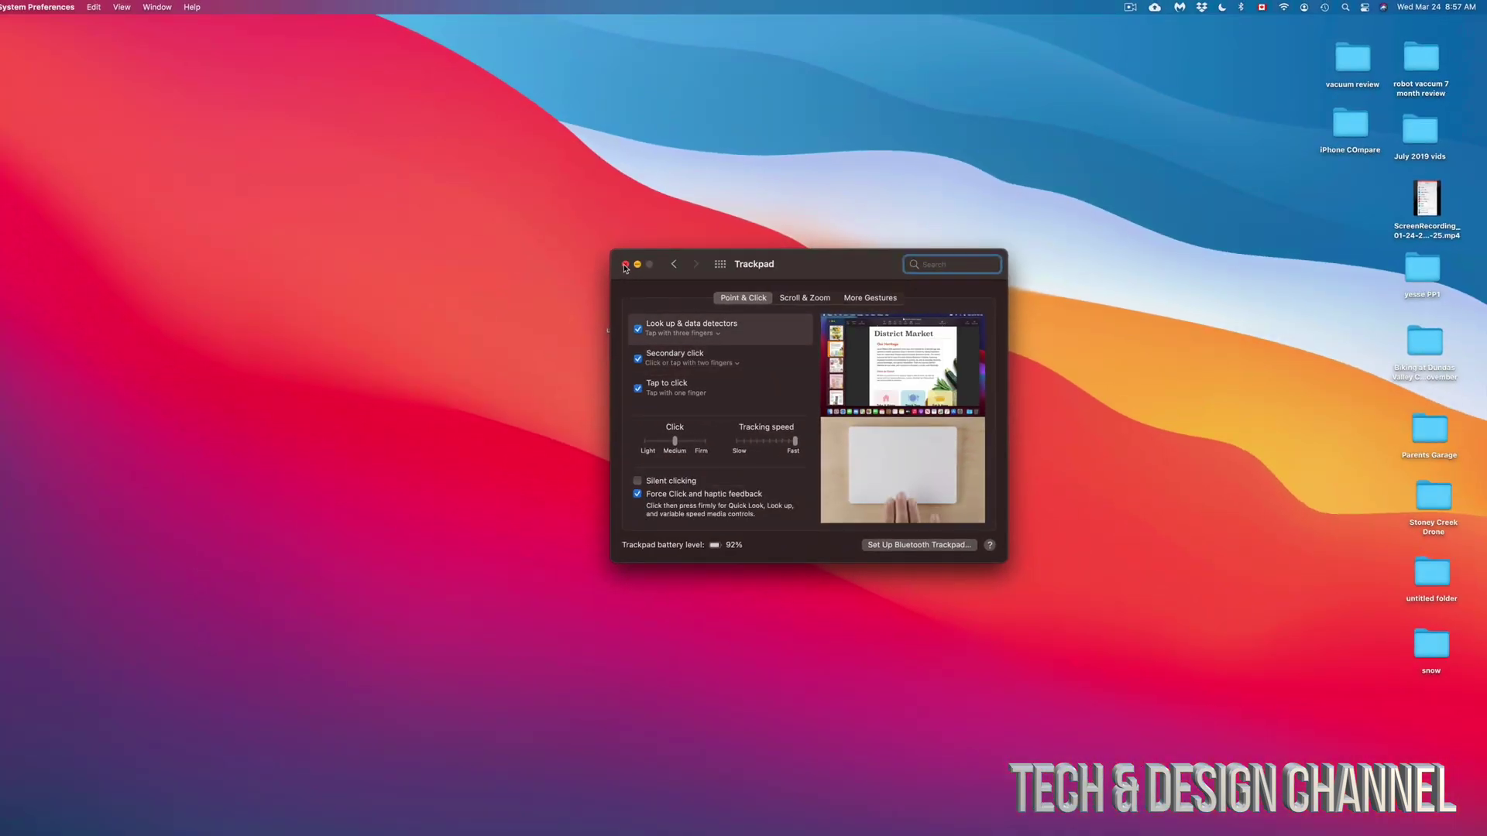
pyautogui.click(625, 265)
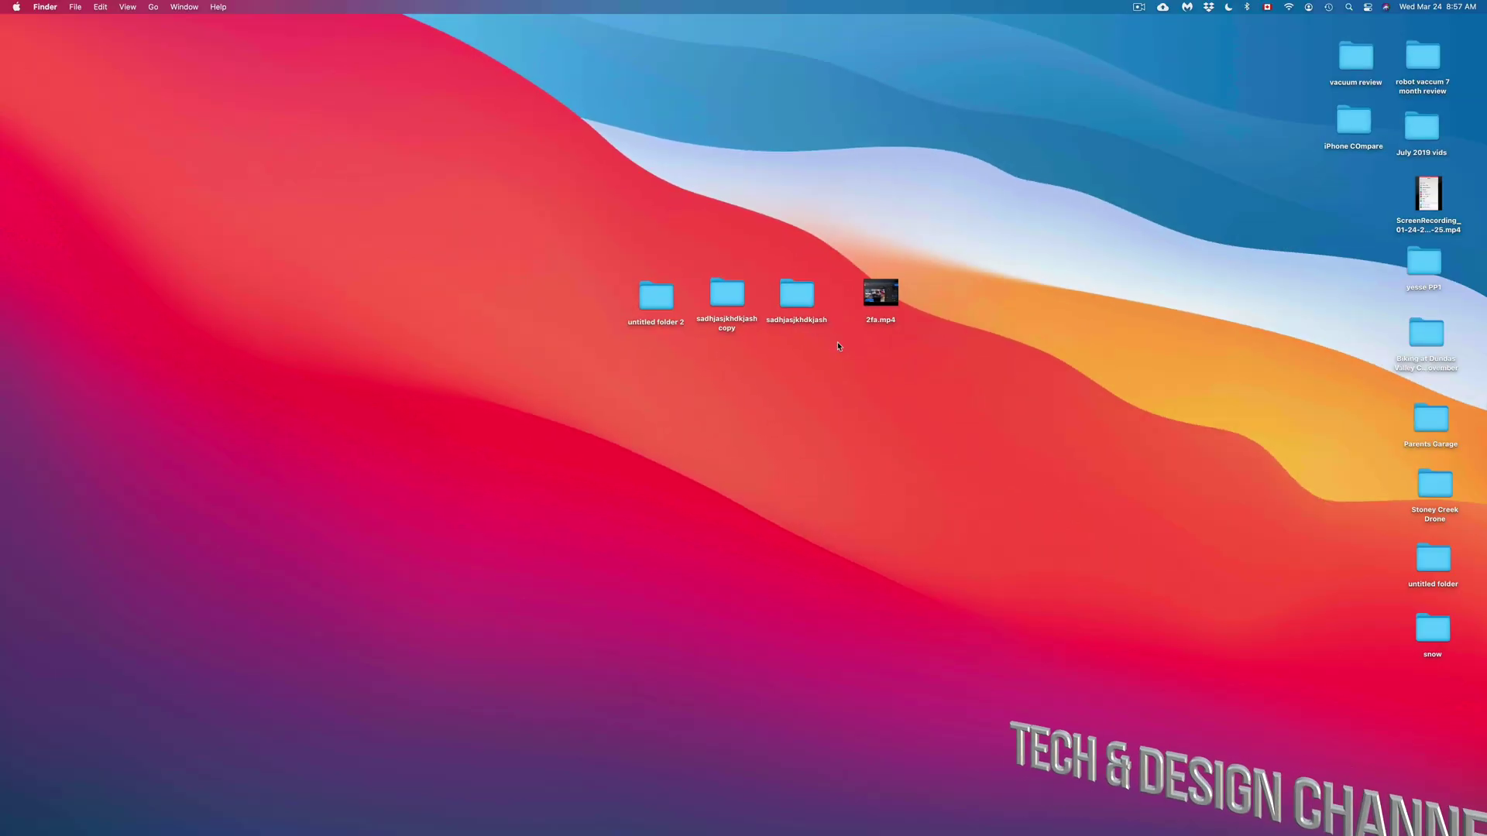
pyautogui.moveTo(930, 404); pyautogui.dragTo(657, 288)
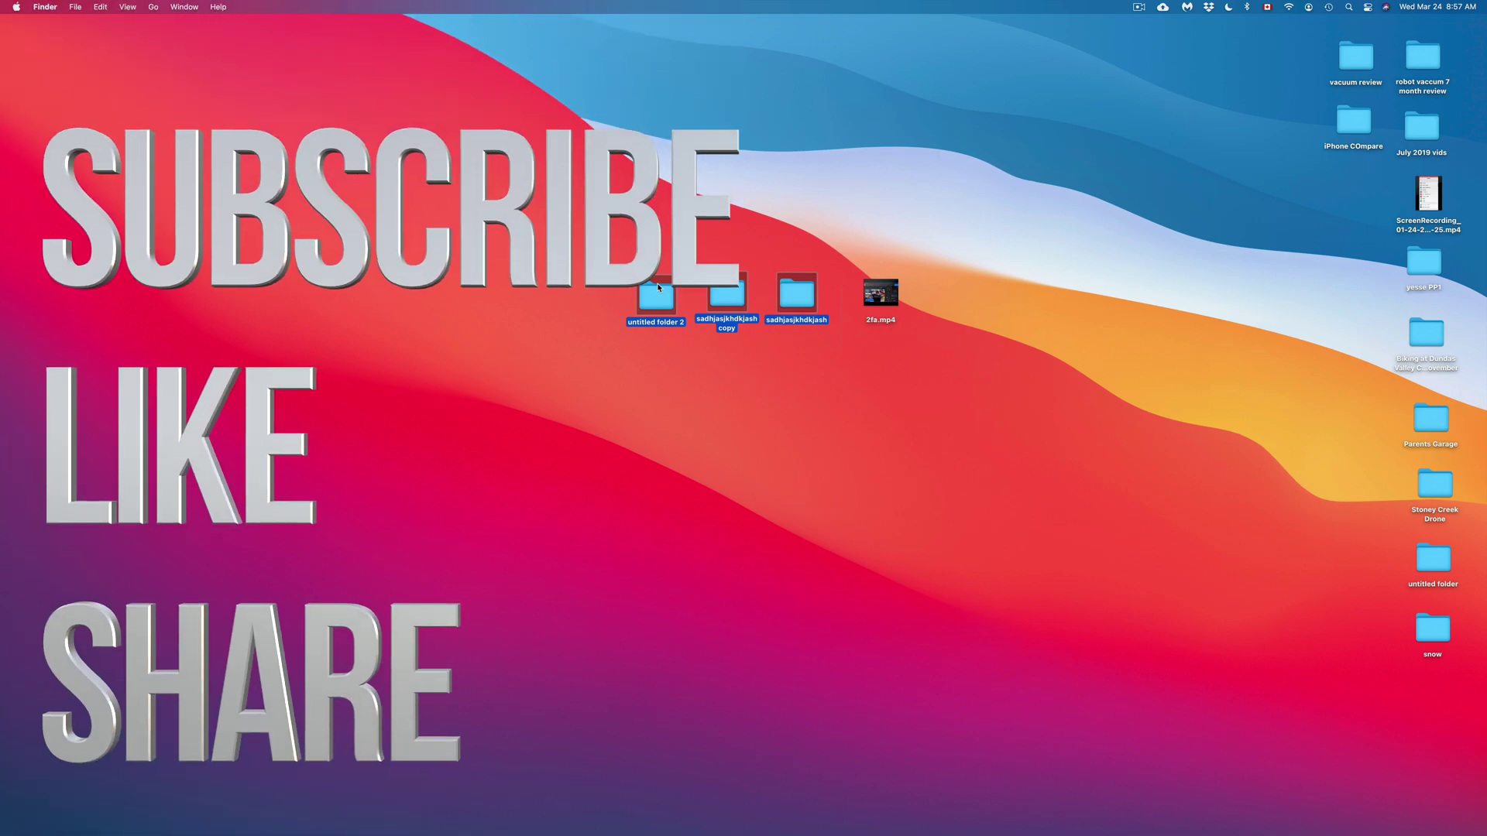